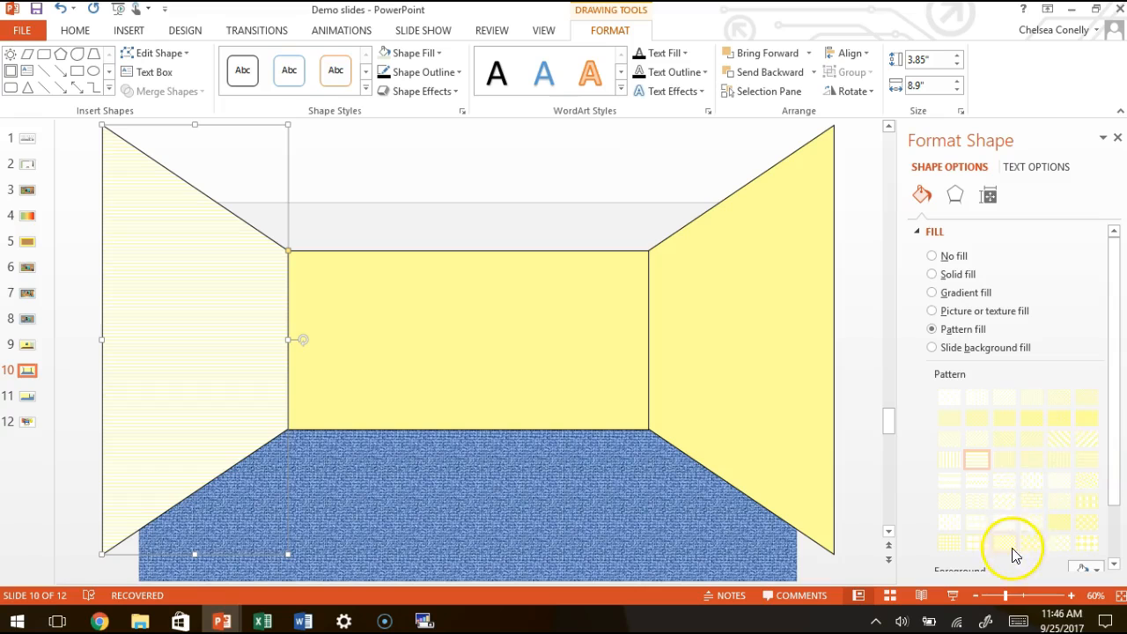
Step: Try several pattern fills on the left wall, including vertical stripes
left_click(1028, 502)
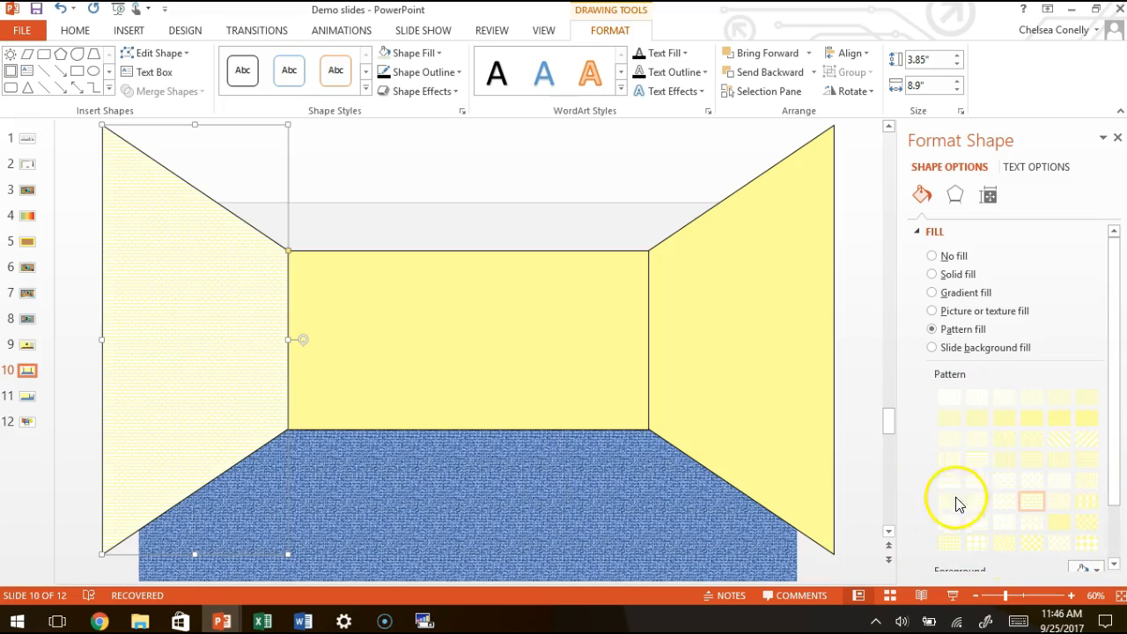
left_click(951, 460)
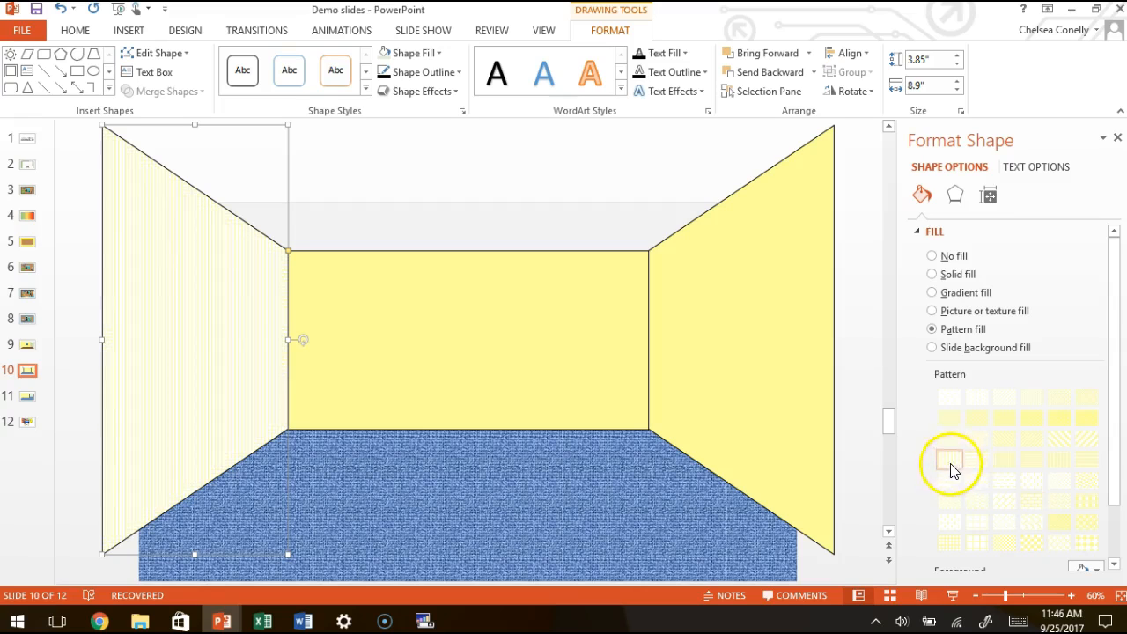
left_click(1081, 462)
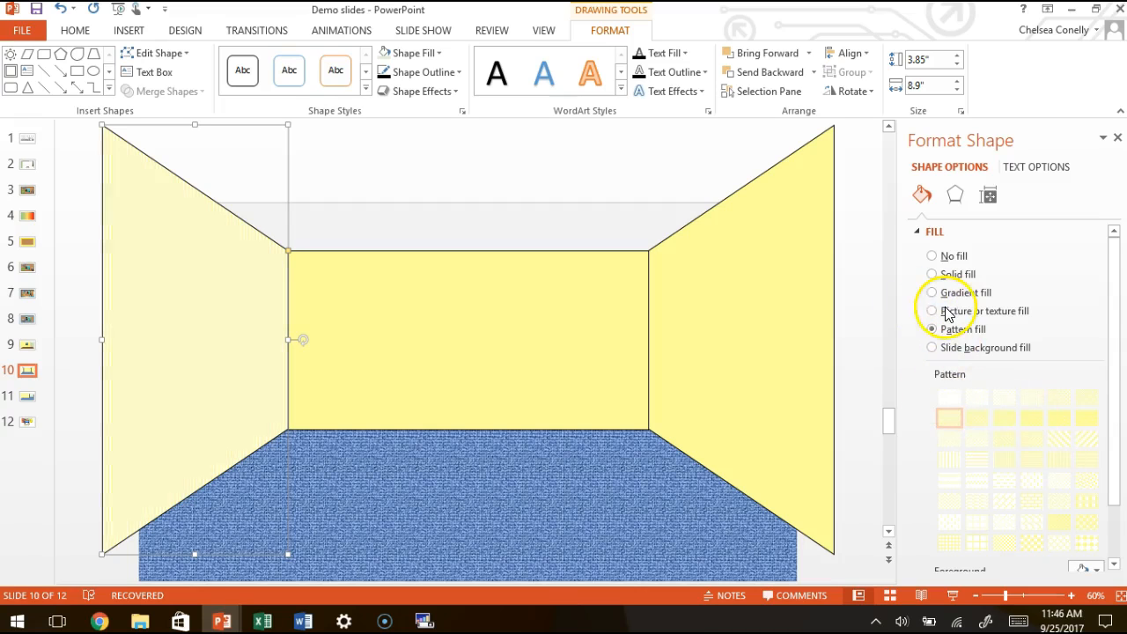
Step: Try a texture fill on the left wall with brown marble, white marble and beige paper textures
left_click(932, 310)
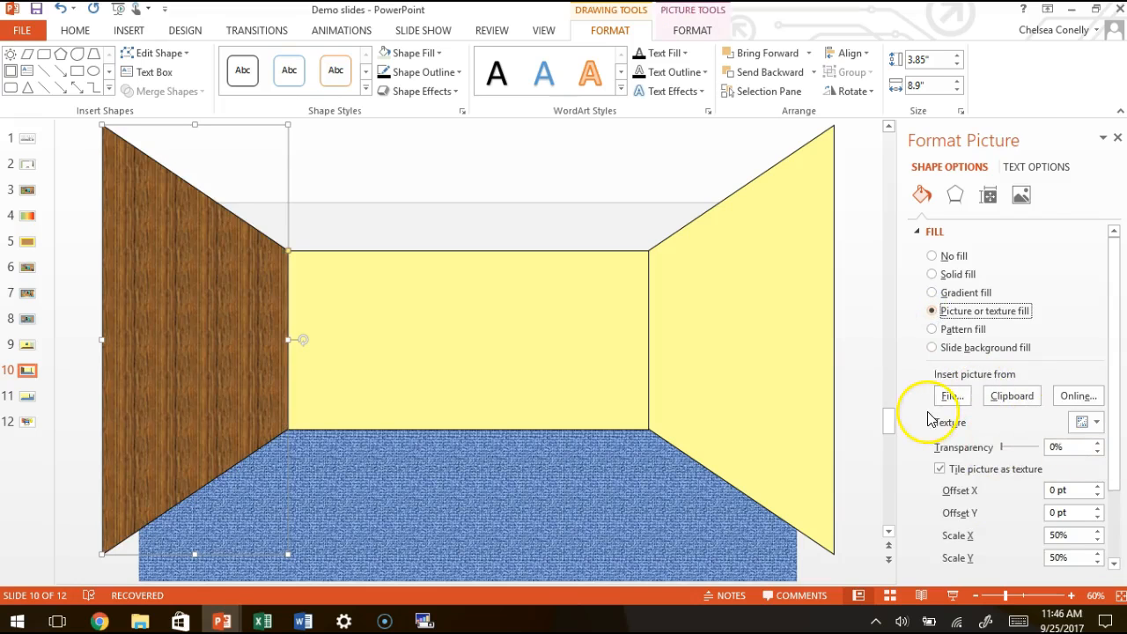
left_click(1092, 424)
left_click(1083, 343)
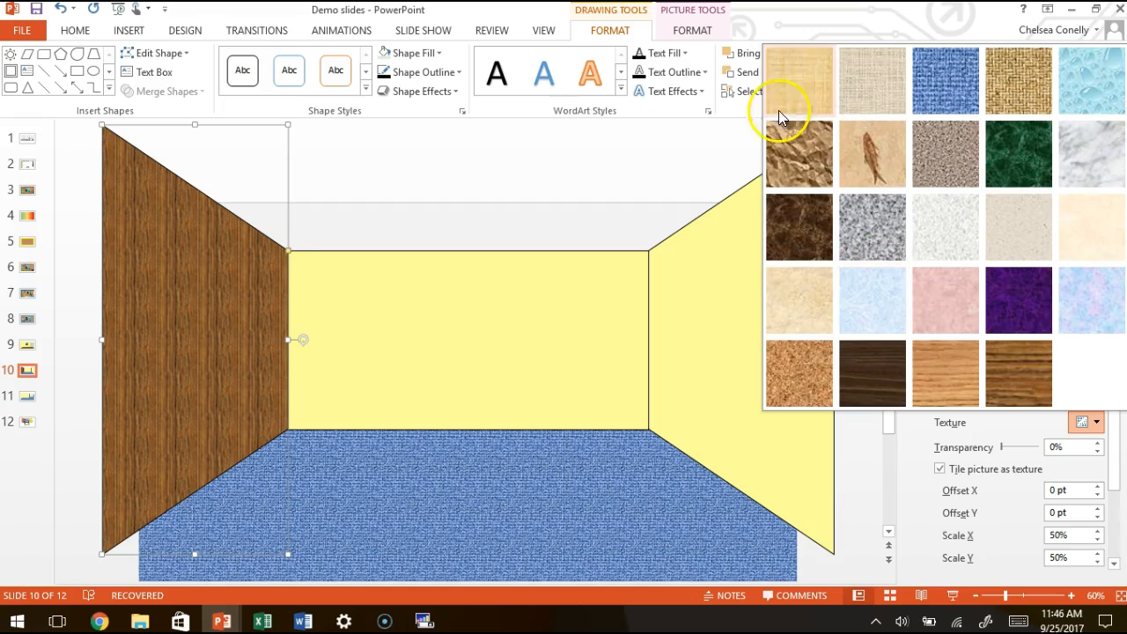
left_click(791, 231)
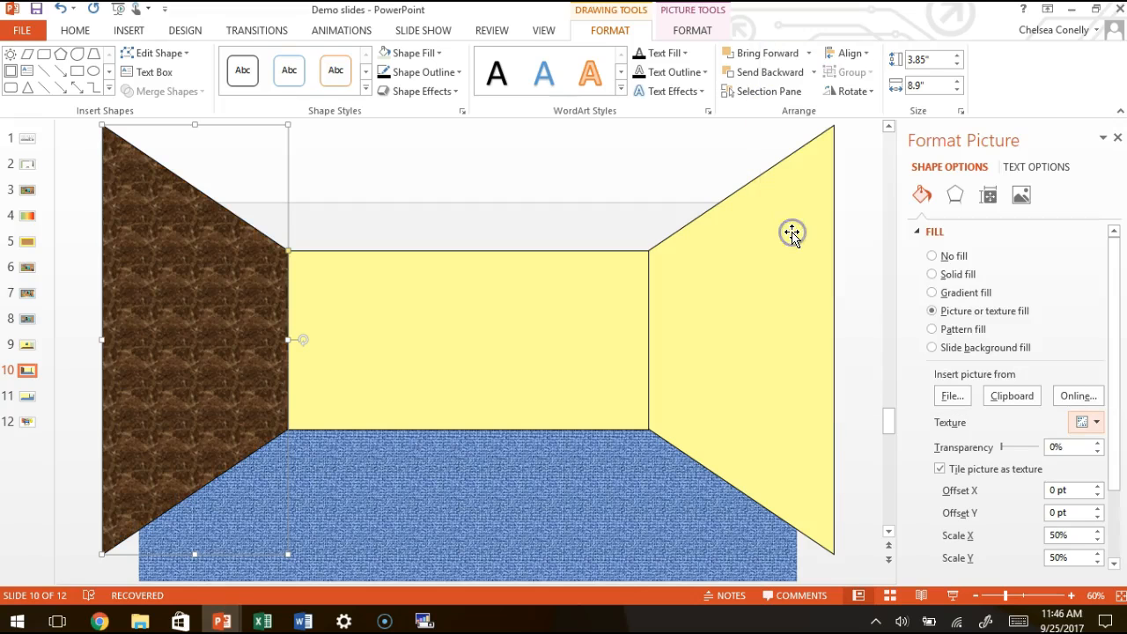
left_click(1094, 423)
left_click(1099, 165)
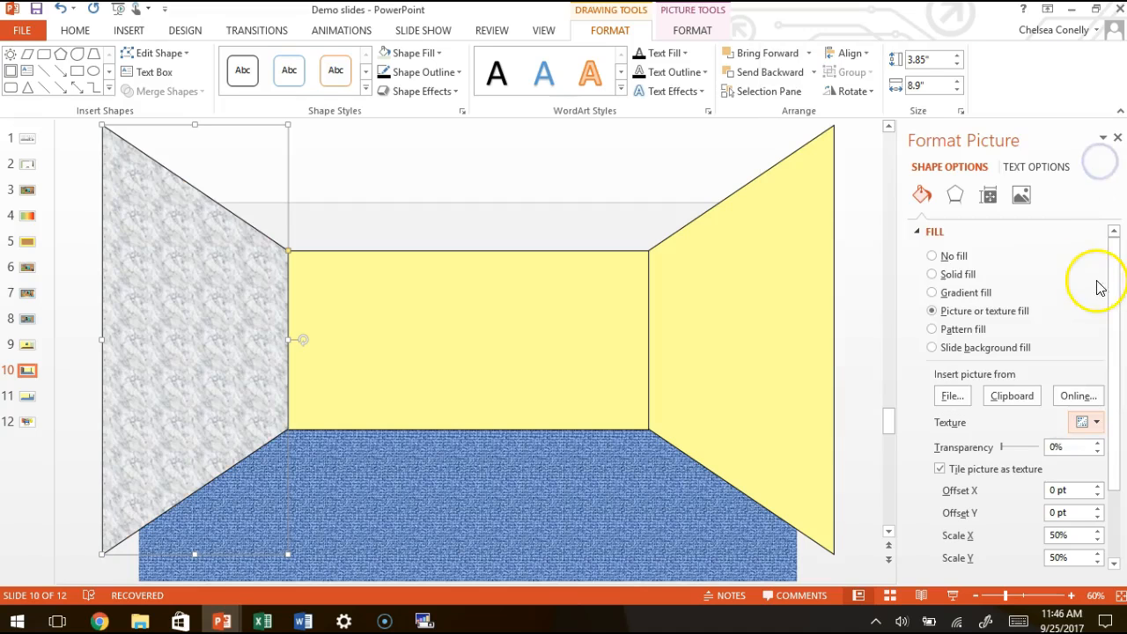
left_click(1094, 425)
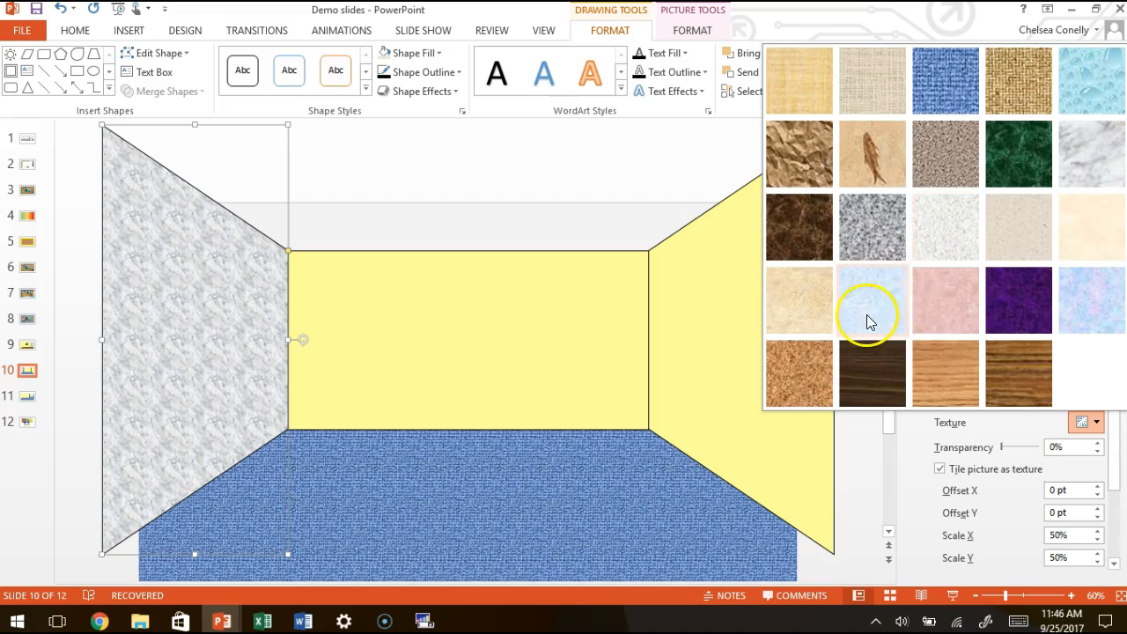
left_click(1026, 243)
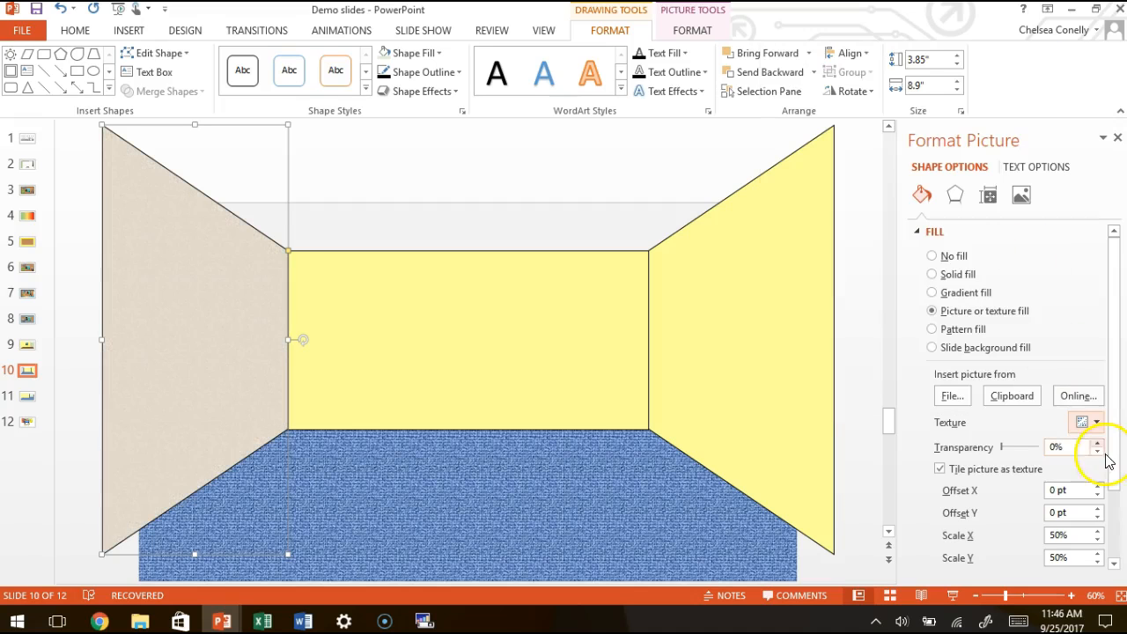
left_click(1089, 420)
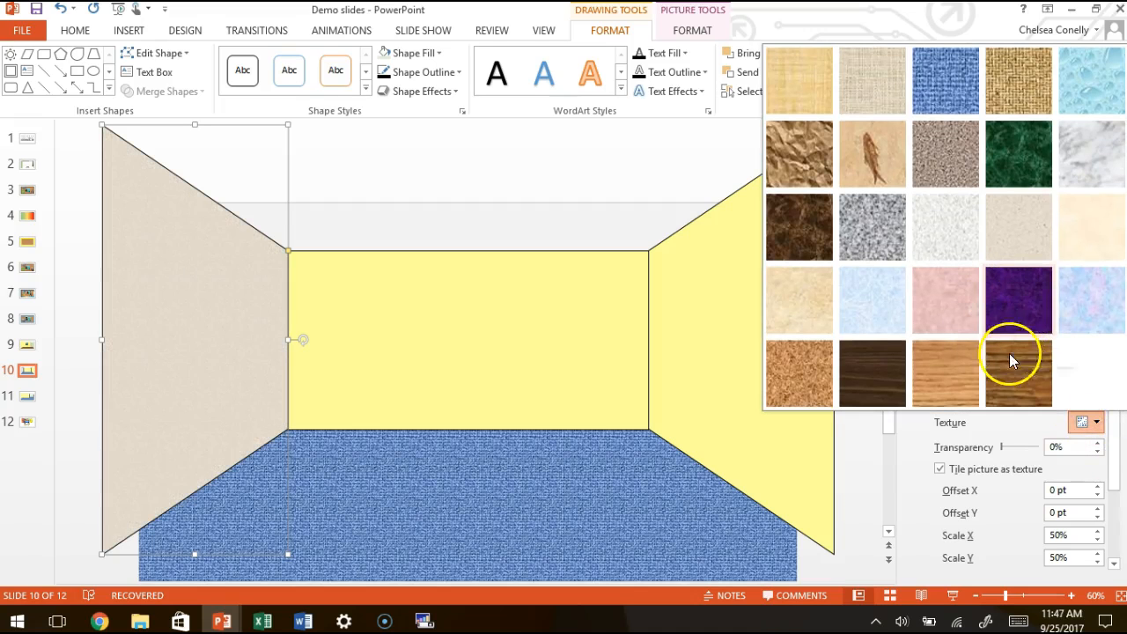
left_click(1088, 424)
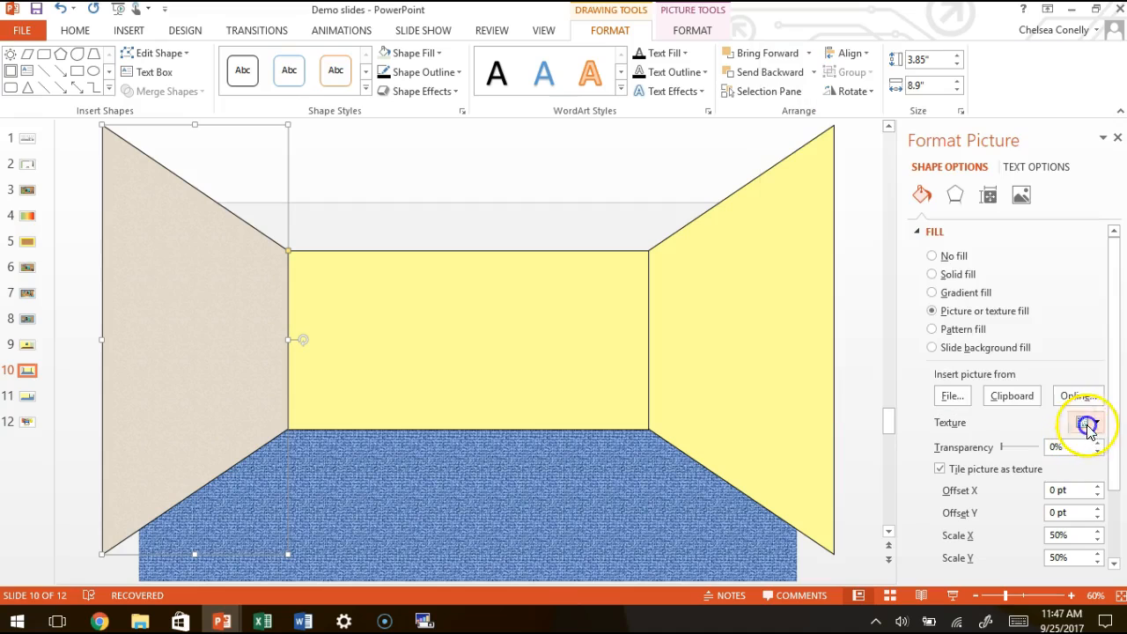
Step: Apply a gradient fill to the left wall and move its orange stop to the 100% position
left_click(931, 293)
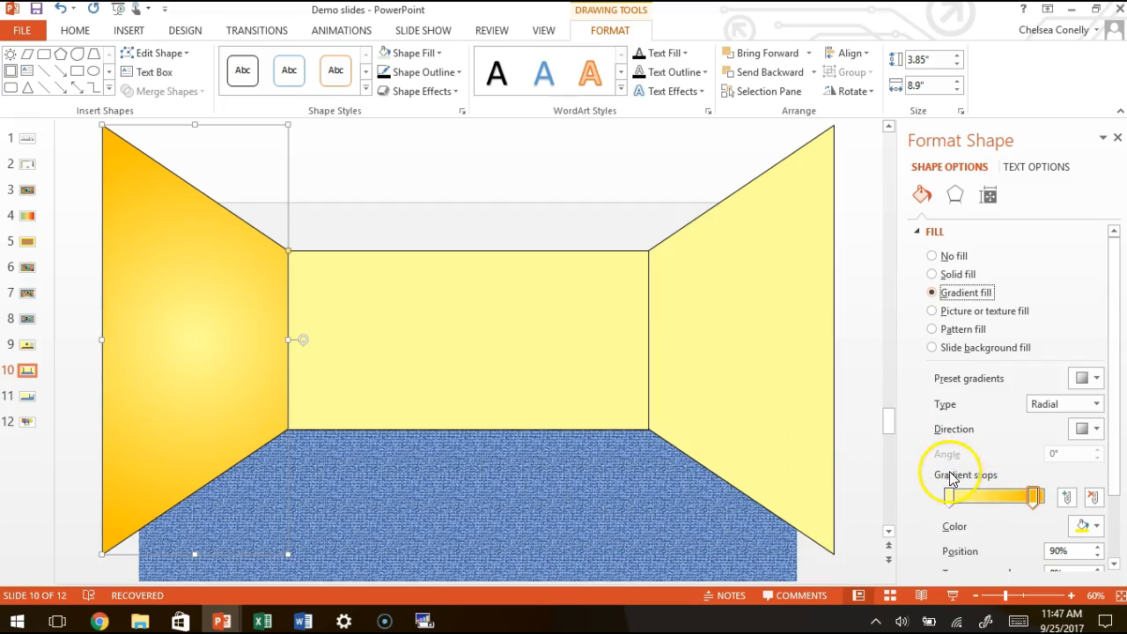
left_click(947, 506)
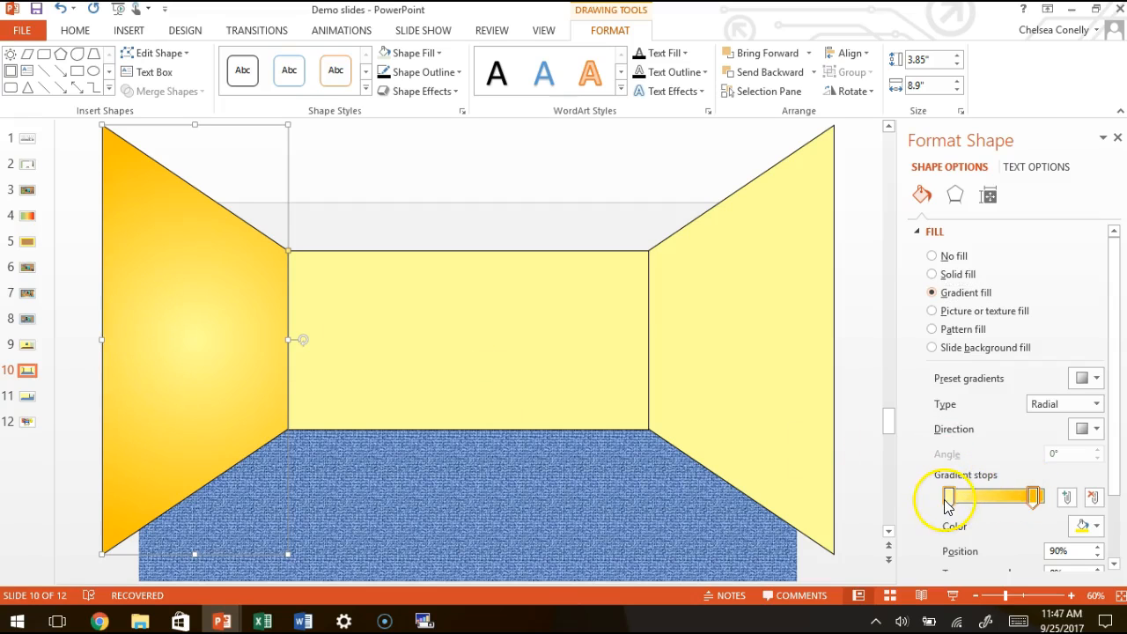
left_click(1068, 498)
left_click(1021, 501)
left_click(1093, 497)
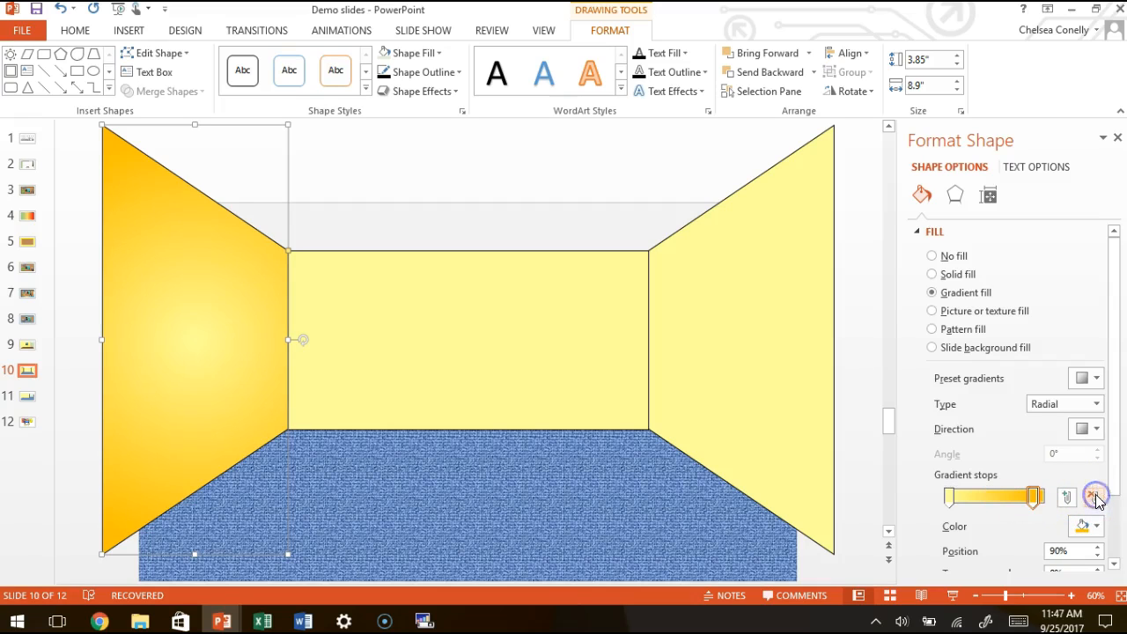
mouse_move(1032, 500)
left_mouse_down()
mouse_move(1001, 495)
mouse_move(1045, 497)
left_mouse_up()
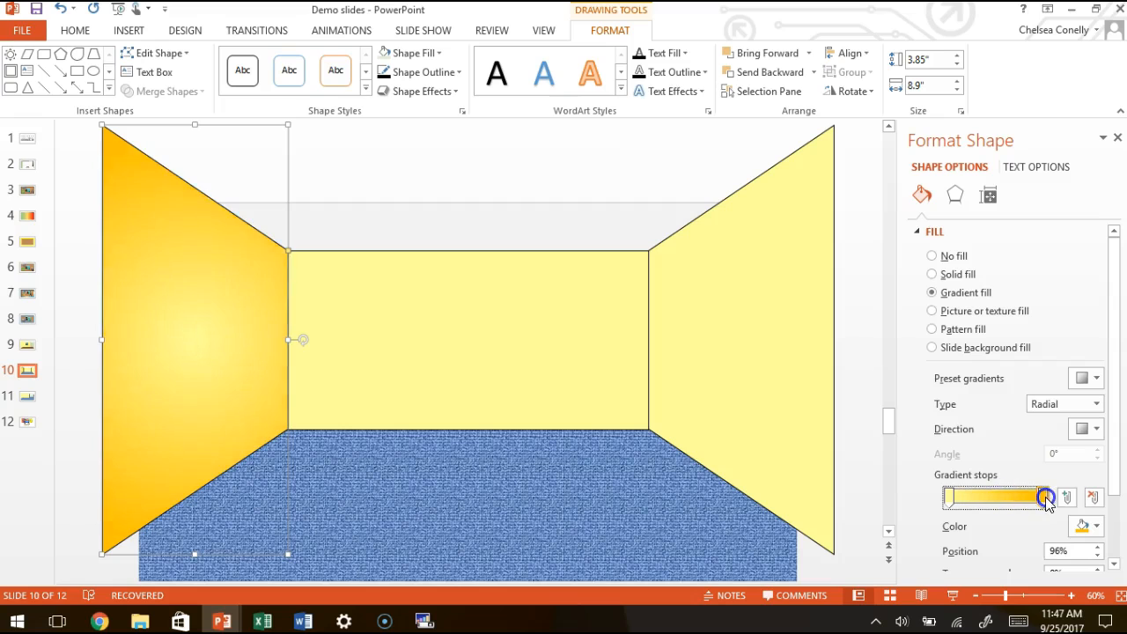
Step: Color both gradient stops of the left wall with the recent light yellow of the other walls
left_click(948, 502)
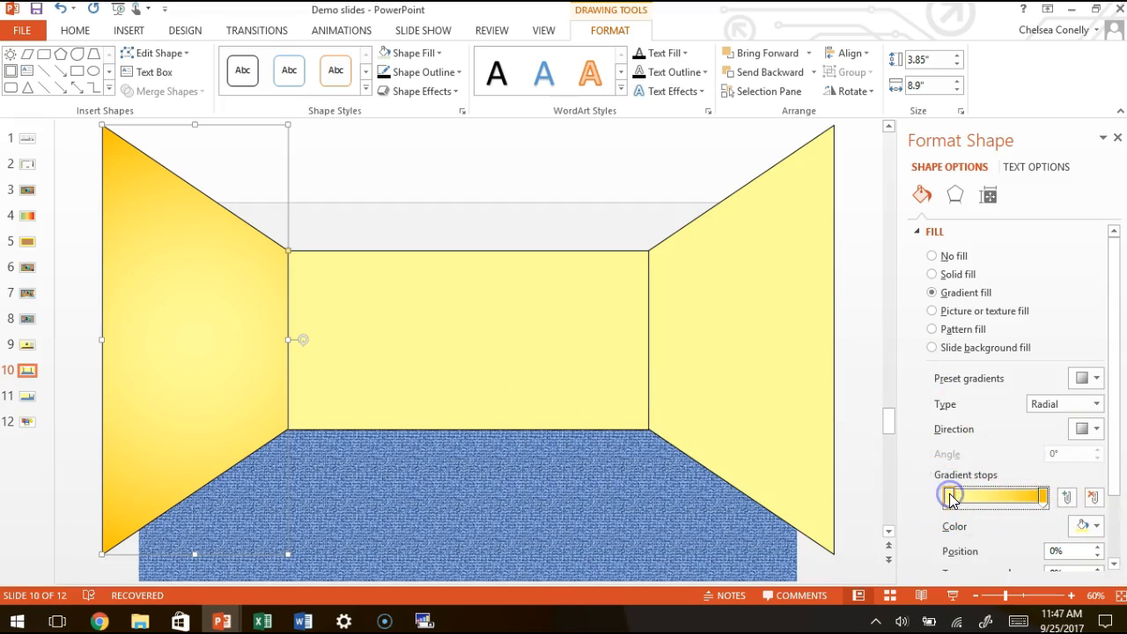
left_click(1084, 526)
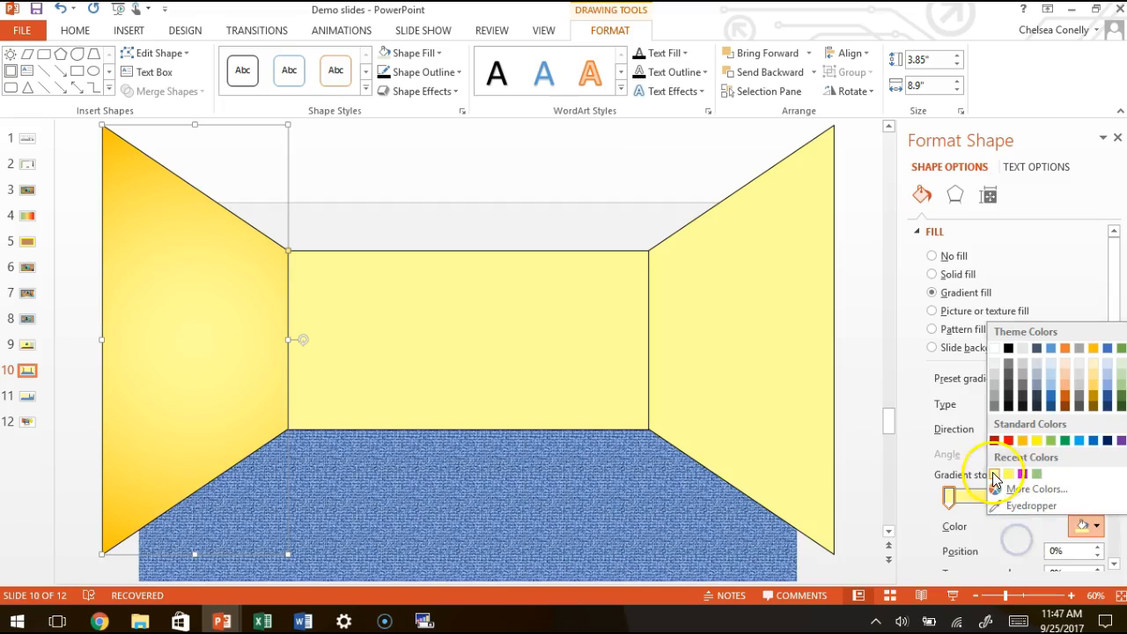
left_click(994, 472)
left_click(1041, 497)
left_click(1084, 526)
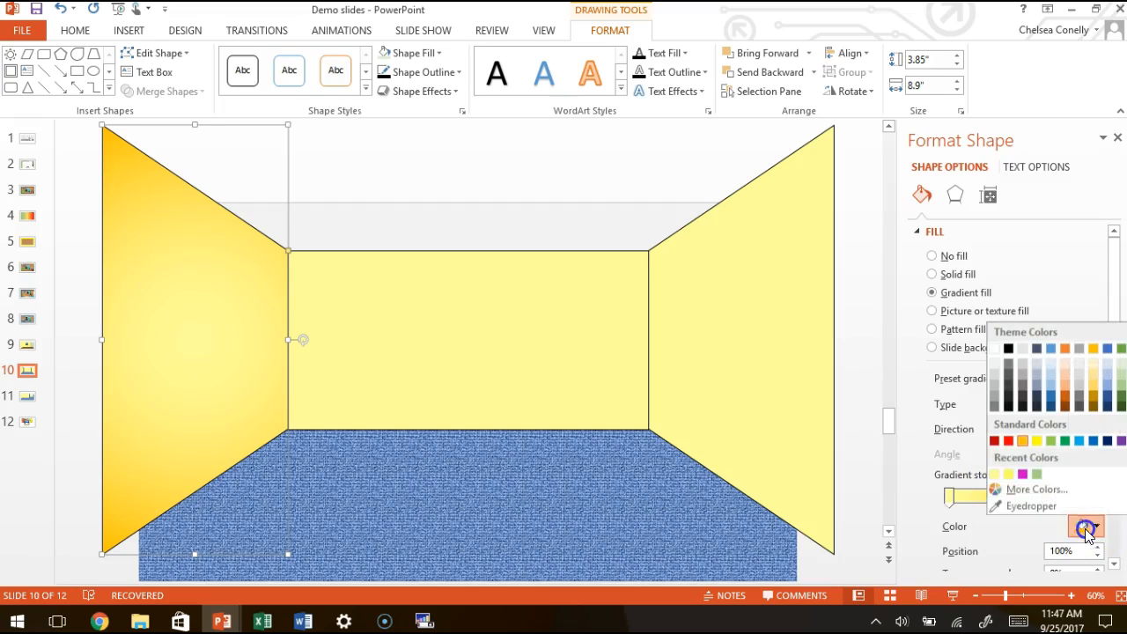
left_click(999, 475)
Step: Change the gradient's end stop at 100% to a stronger custom yellow
left_click(1085, 526)
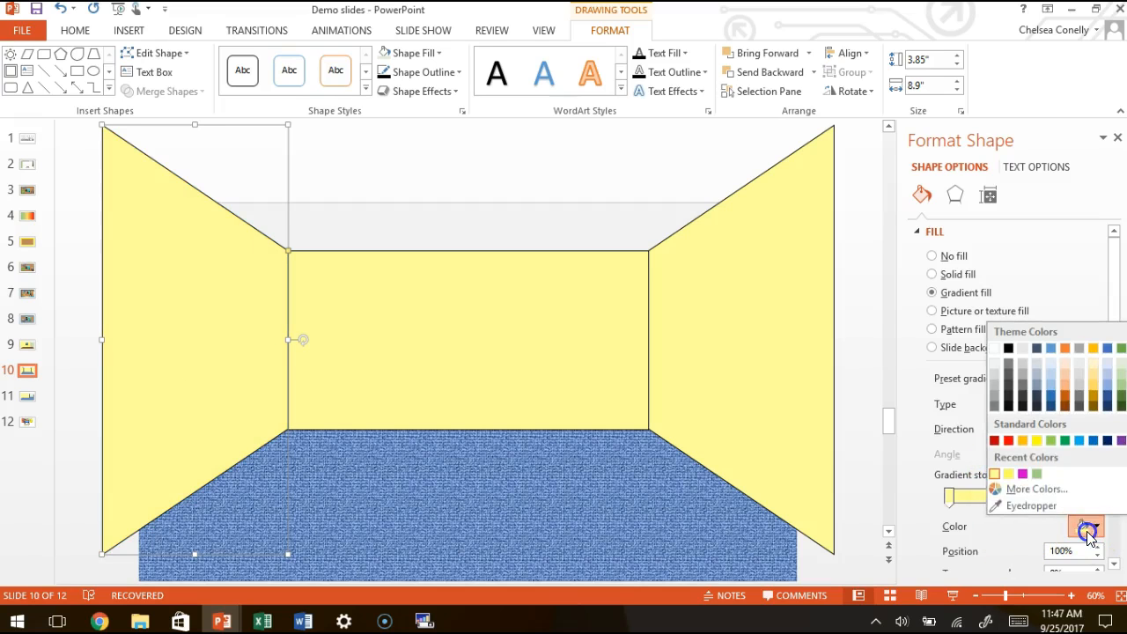
left_click(1011, 476)
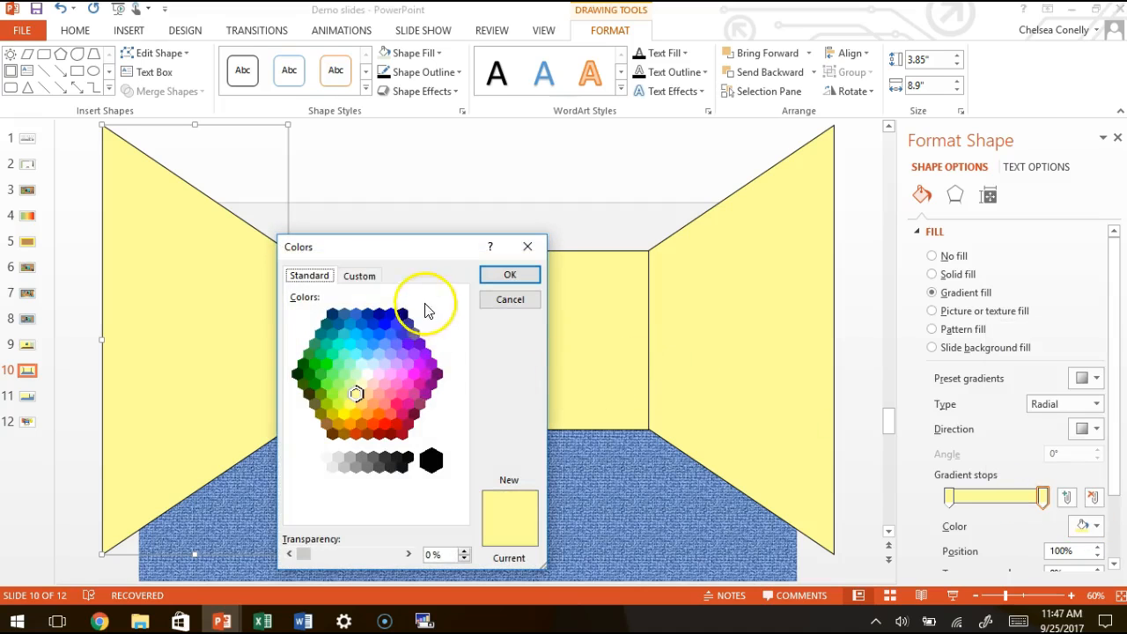
left_click(361, 276)
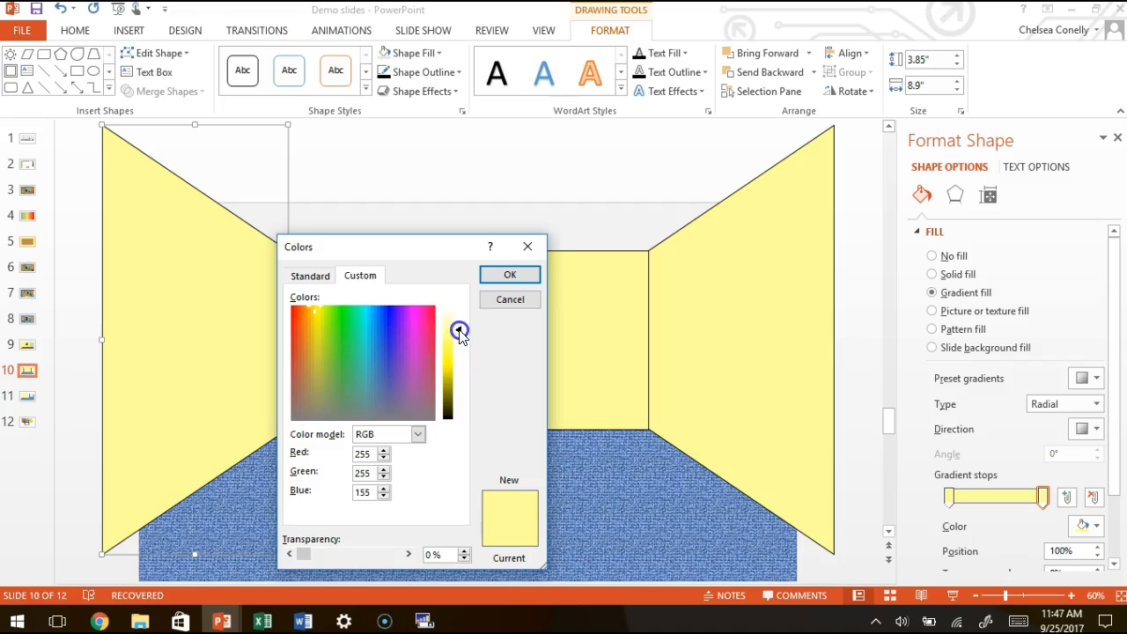
left_click(510, 274)
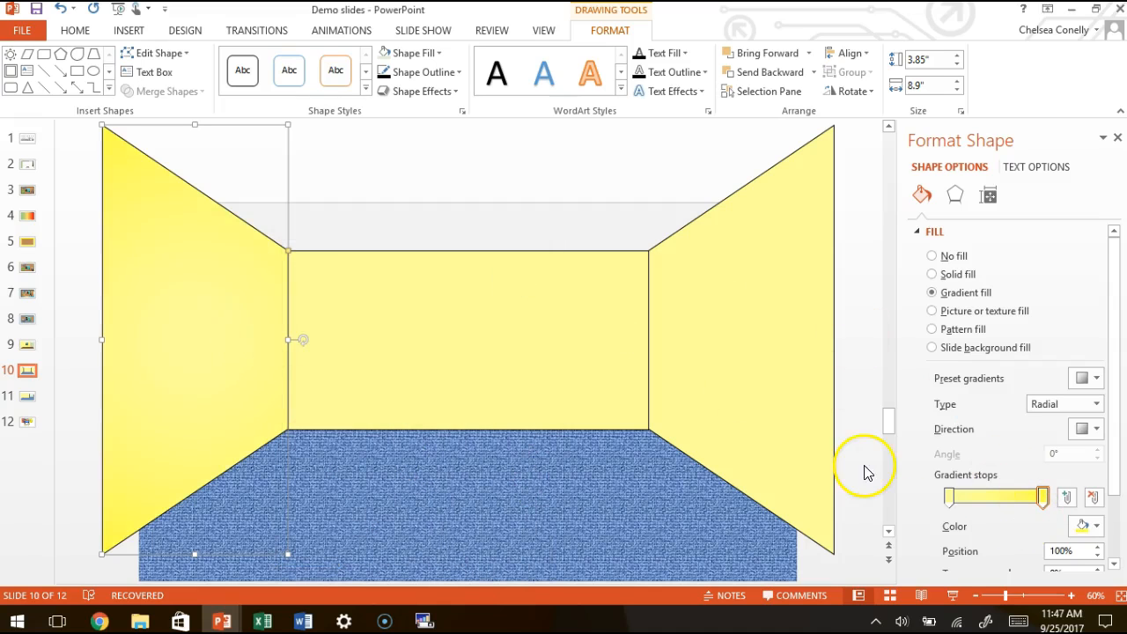
Step: Set the left wall's gradient type to Linear with a diagonal direction running from the upper right to the lower left
left_click(1089, 403)
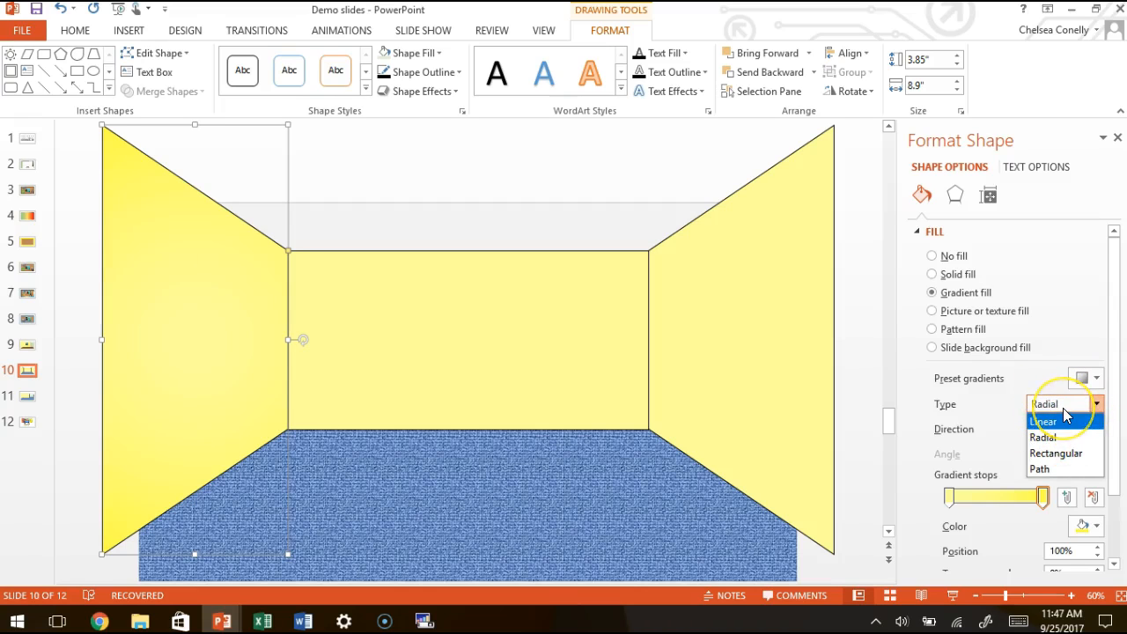
left_click(1076, 426)
left_click(1064, 427)
left_click(1086, 431)
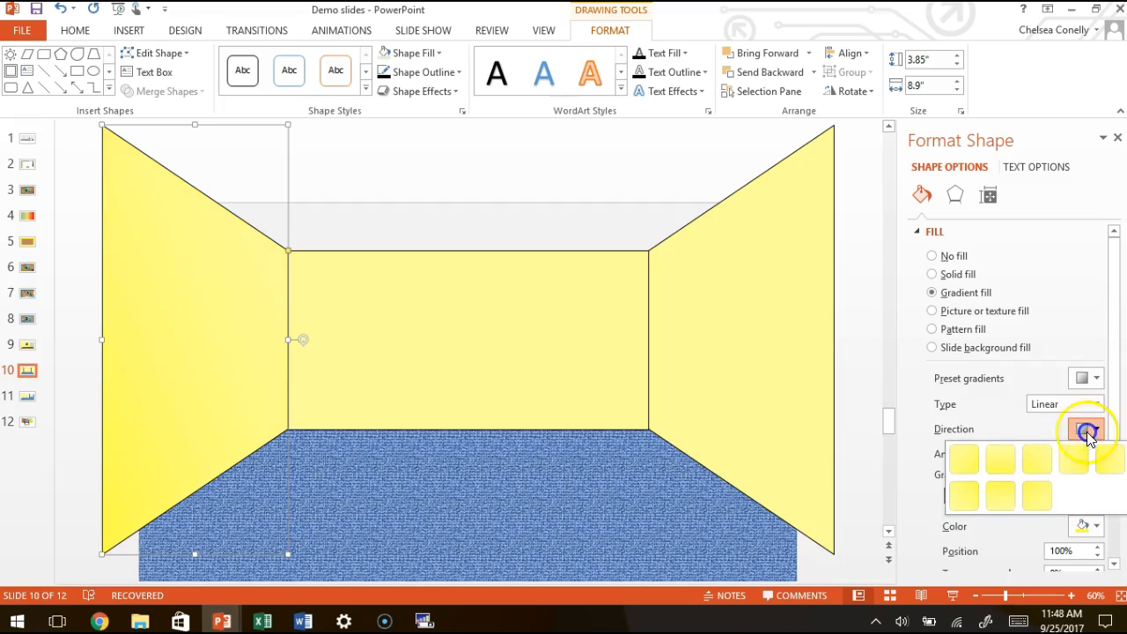
left_click(1037, 458)
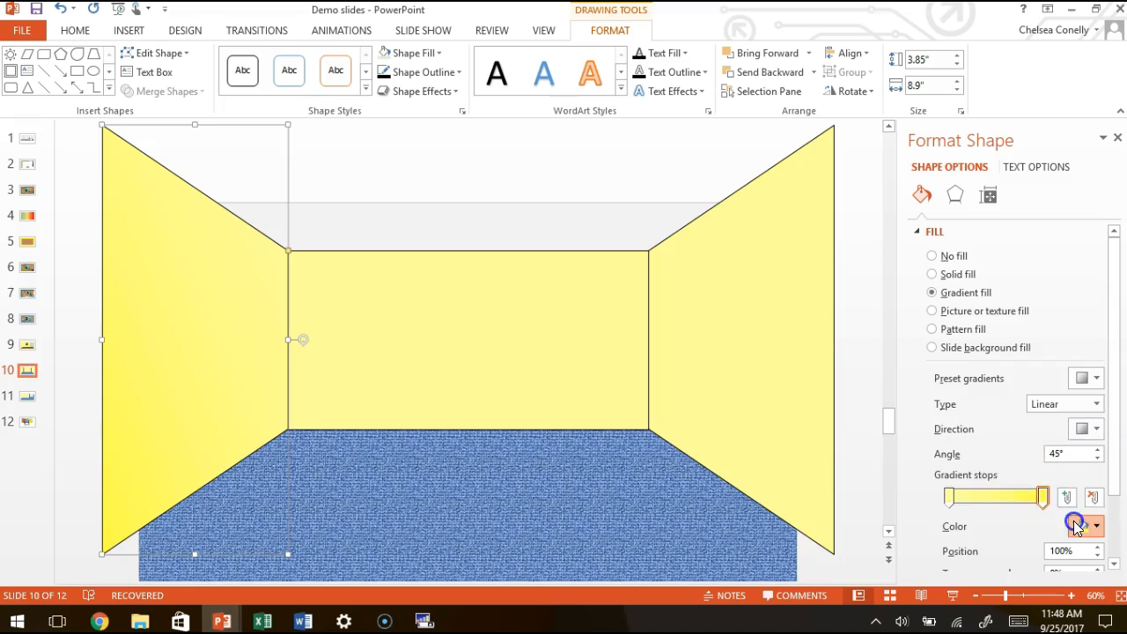
Step: Try a green end stop with a Radial gradient spreading from the center of the left wall
left_click(1073, 525)
left_click(1059, 438)
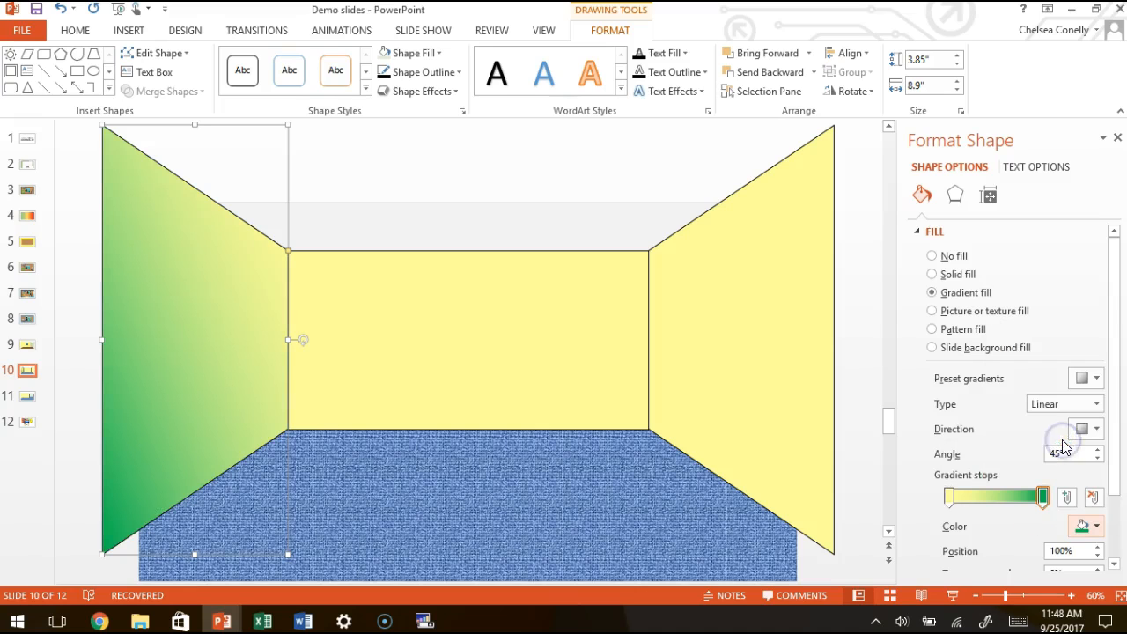
left_click(1075, 402)
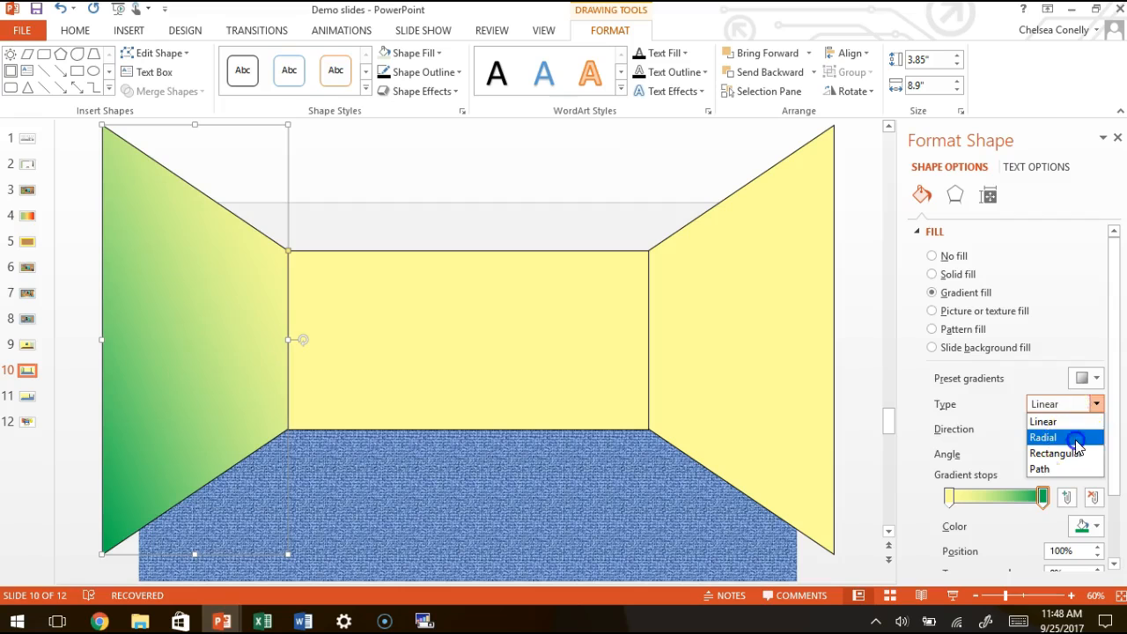
left_click(1076, 440)
left_click(1087, 436)
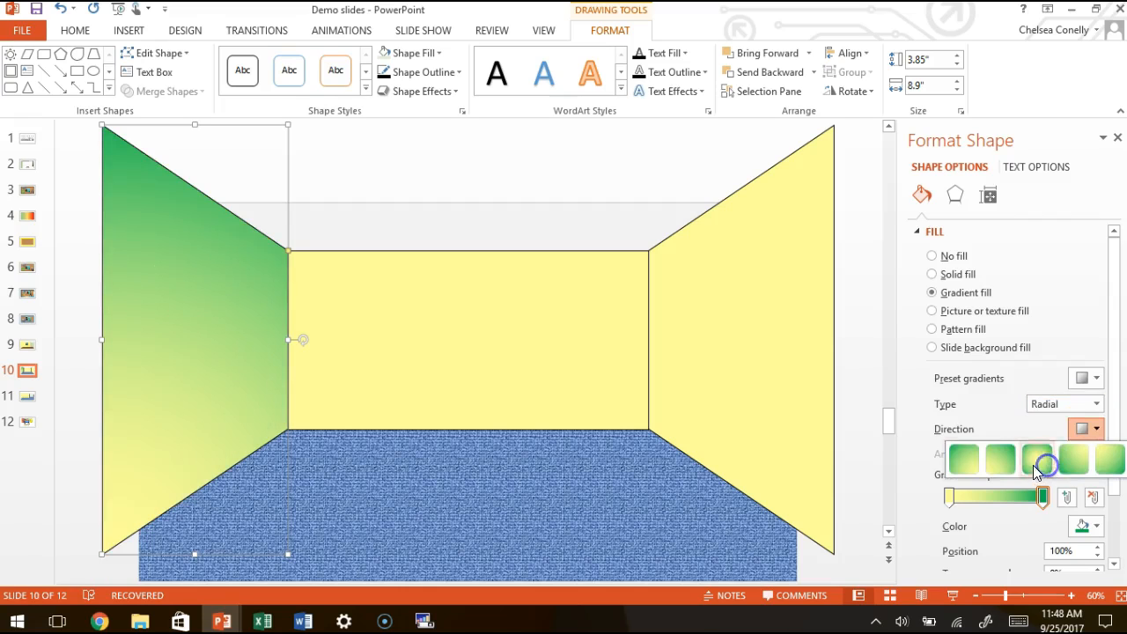
left_click(1033, 467)
Step: Try a corner direction for the left wall's radial gradient, and return it to the from-center direction
left_click(1096, 432)
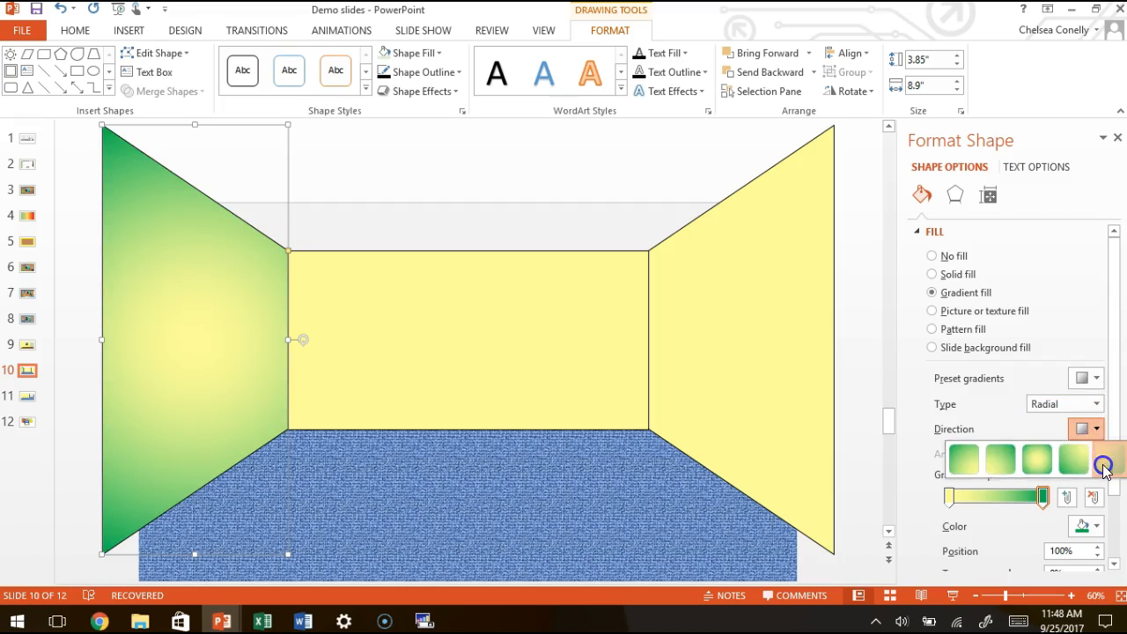
left_click(1102, 461)
mouse_move(1041, 495)
left_mouse_down()
mouse_move(930, 498)
mouse_move(1056, 498)
mouse_move(915, 498)
mouse_move(1044, 497)
left_mouse_up()
left_click(1083, 428)
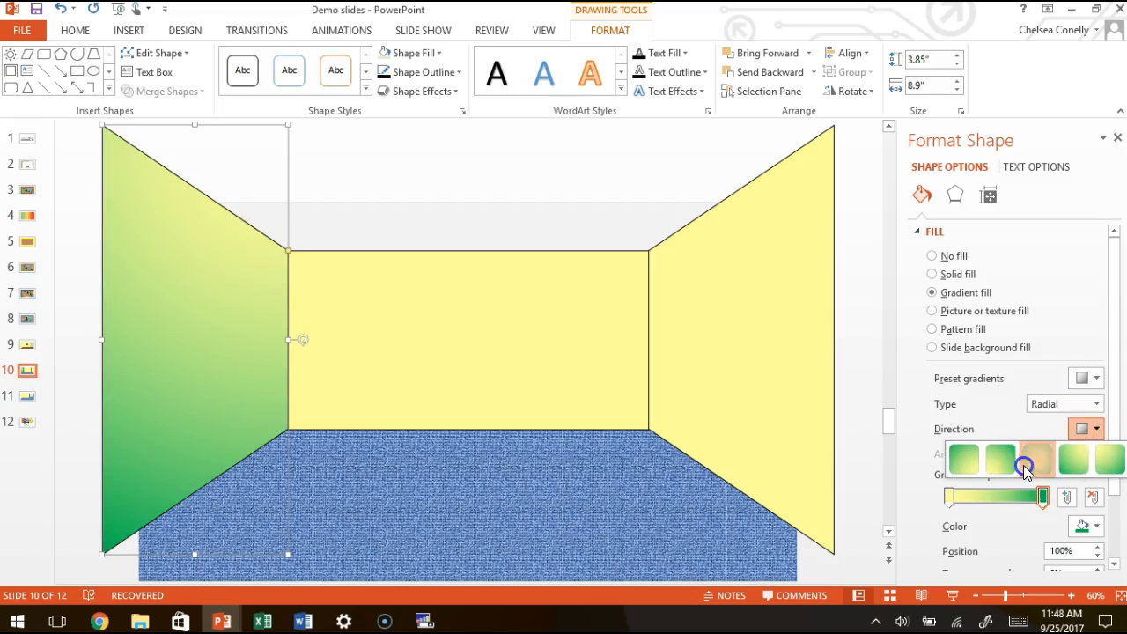
left_click(1023, 460)
Step: Try the Rectangular gradient type from the center and the Path type on the left wall
left_click(1097, 403)
left_click(1054, 453)
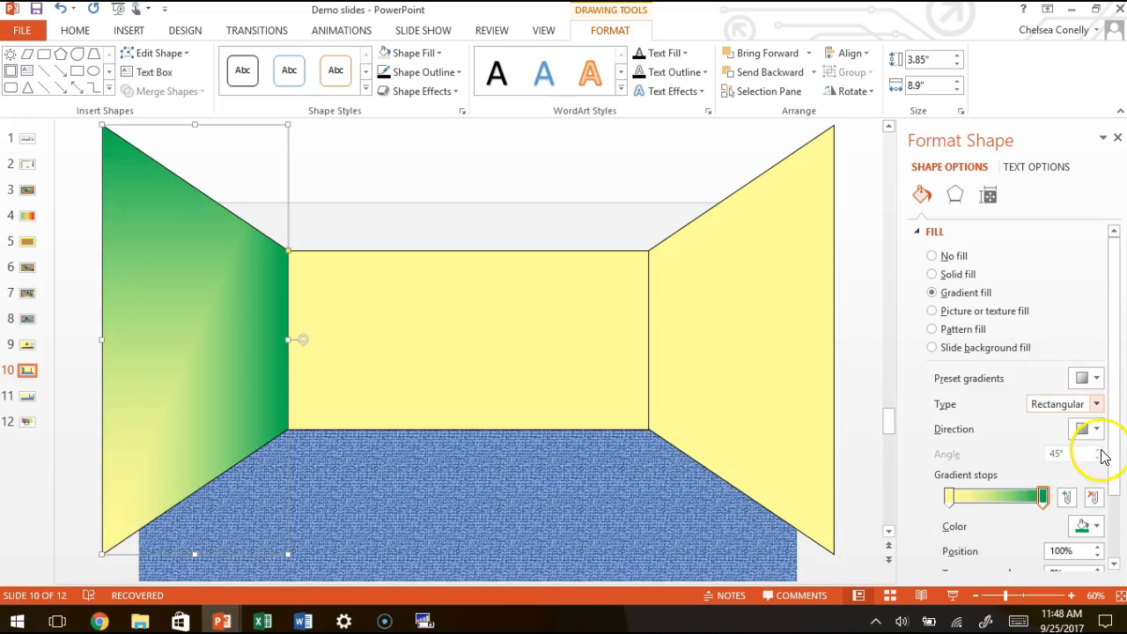
left_click(1096, 429)
left_click(1032, 464)
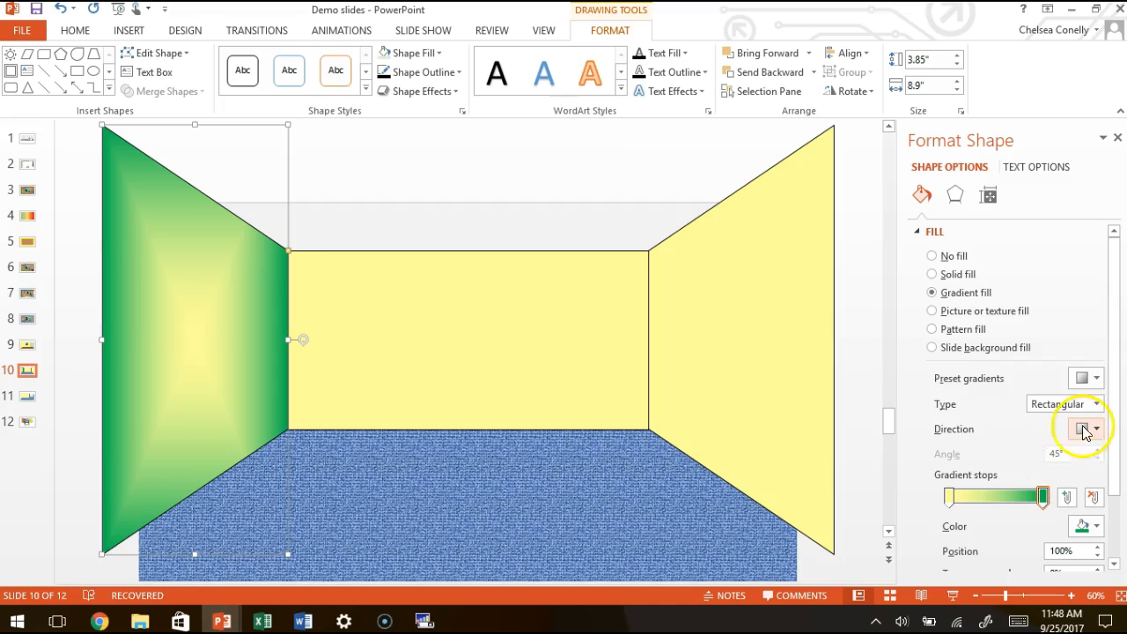
left_click(1091, 405)
left_click(1062, 469)
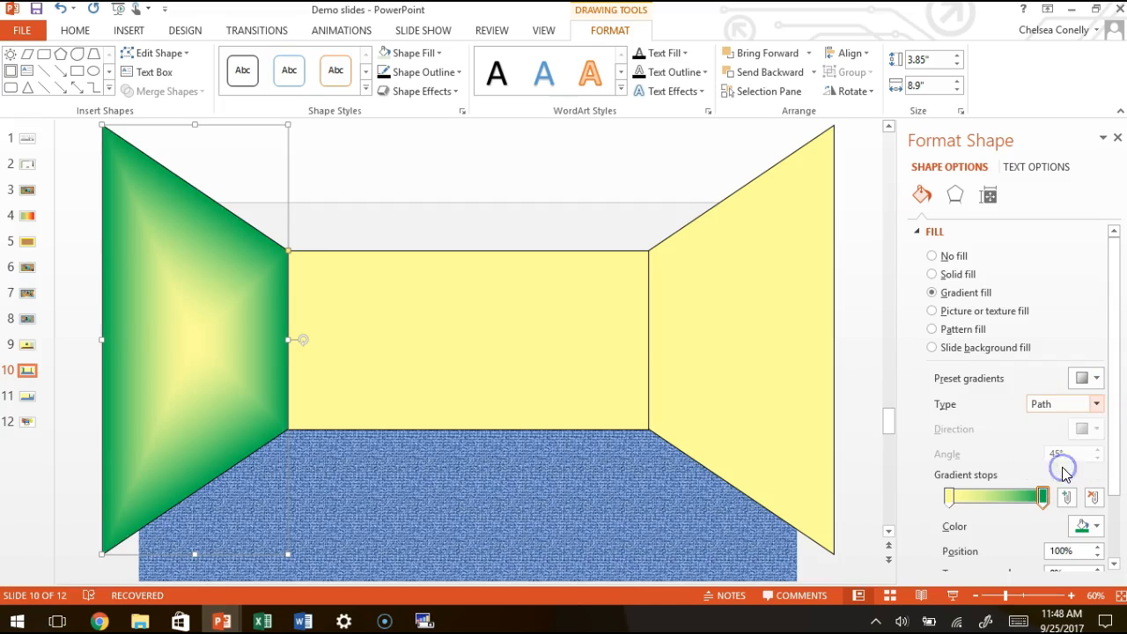
Step: Set the left wall's gradient type back to Linear and its end stop to the recent strong yellow
left_click(1092, 406)
left_click(1052, 419)
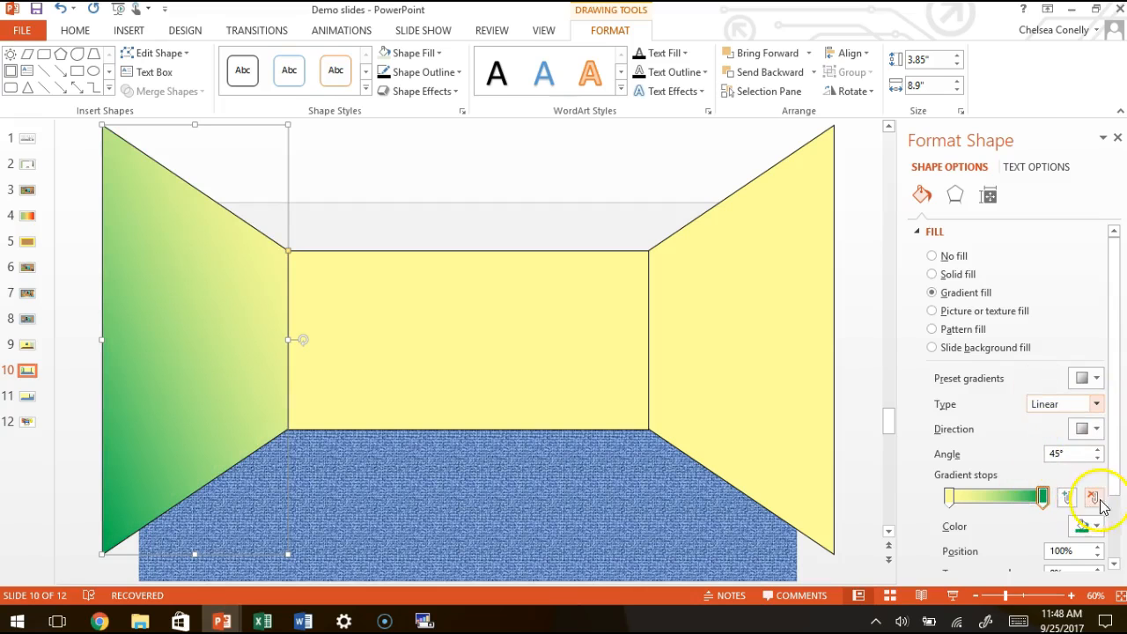
left_click(1095, 529)
left_click(996, 475)
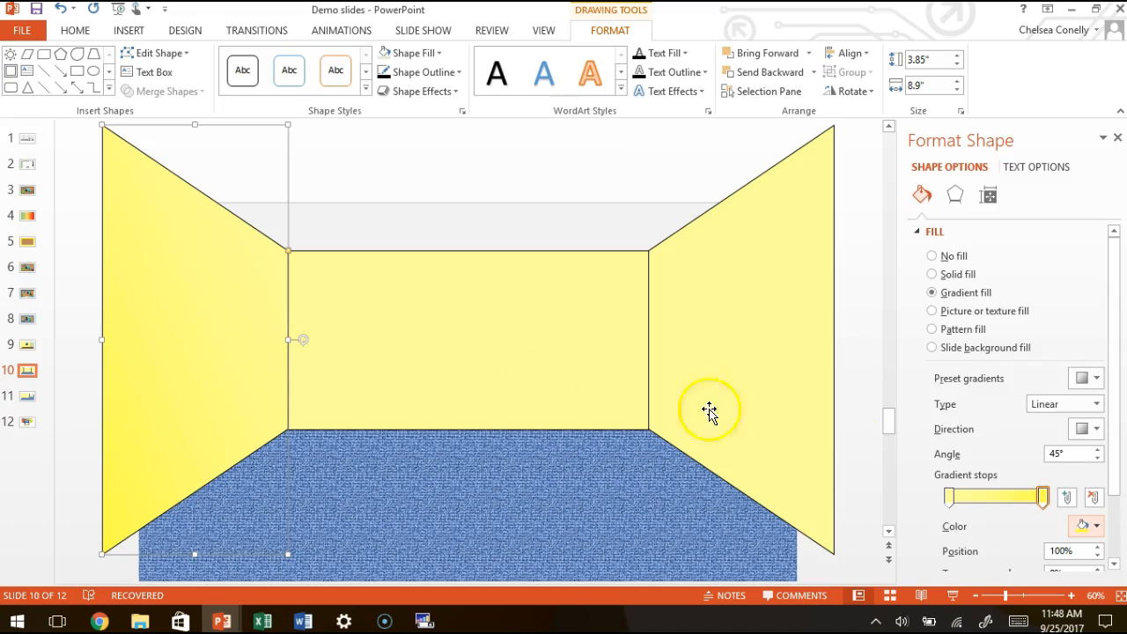
Step: Move the left wall's yellow end stop to 98% and set the linear gradient direction to 180°
left_click_drag(969, 501, 925, 490)
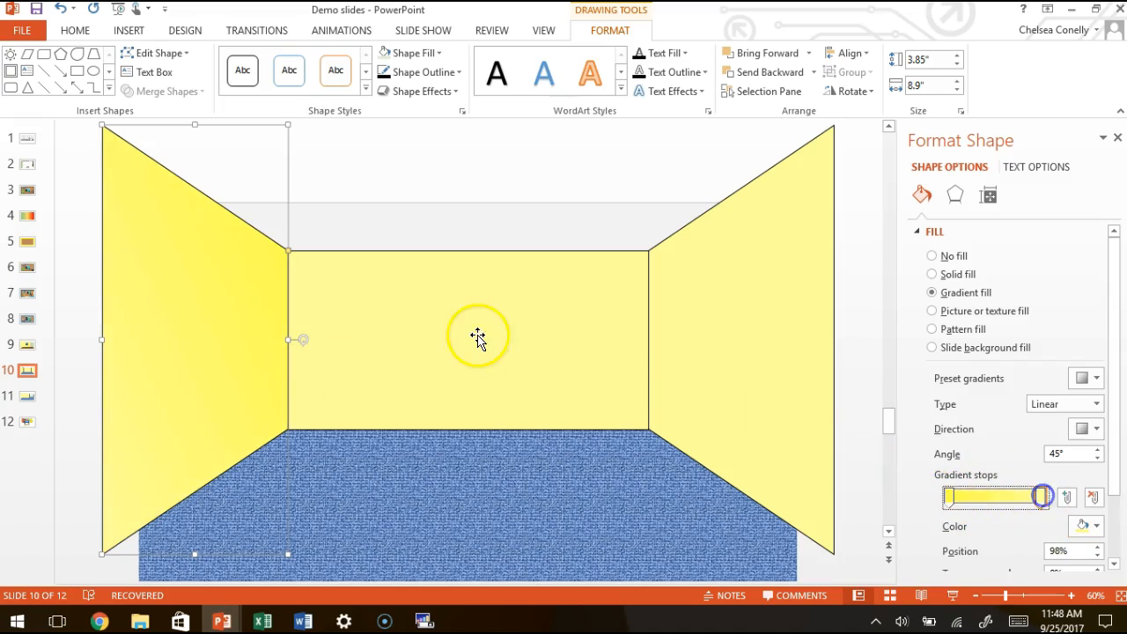
left_click(1090, 431)
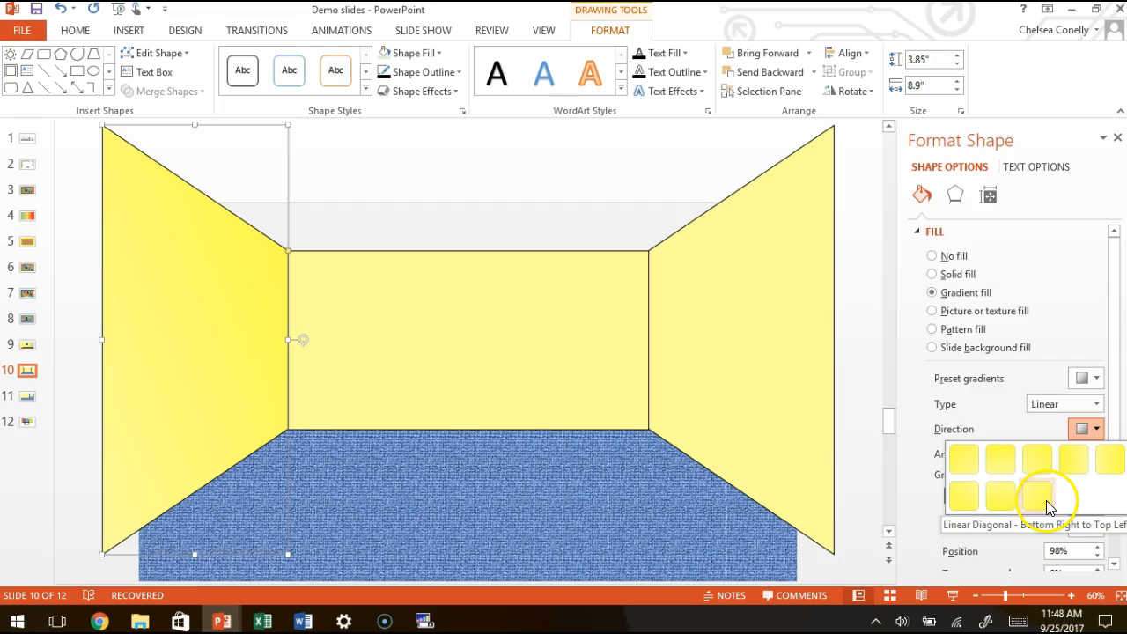
left_click(1113, 467)
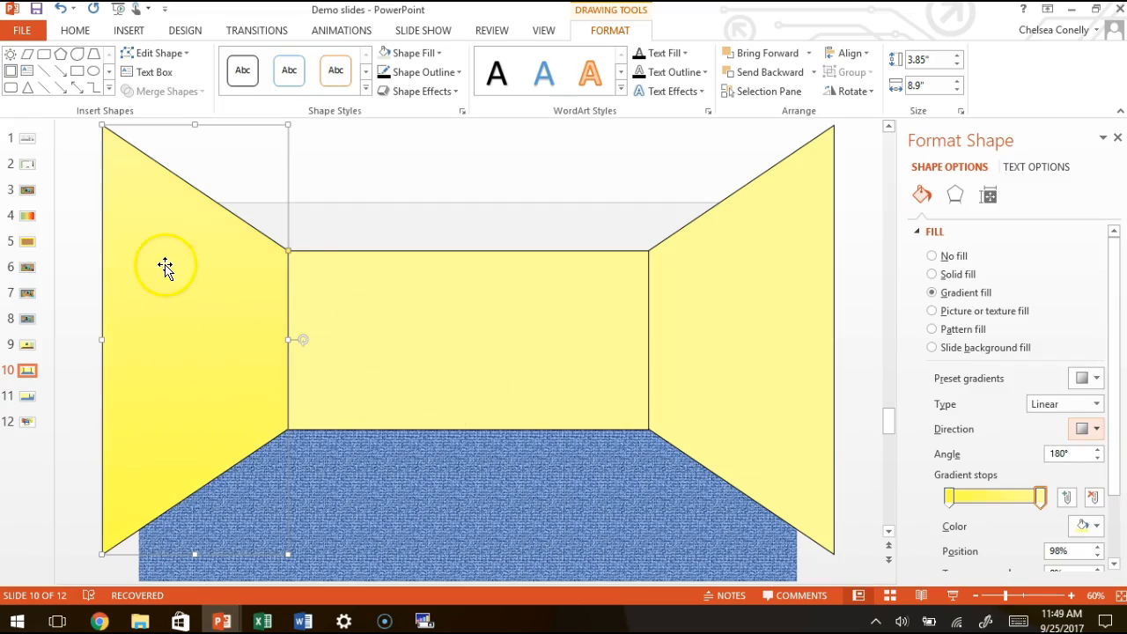
Step: Compare the fill settings of the back, right and left walls, and examine the left wall's gradient options
left_click(453, 329)
left_click(764, 344)
left_click(470, 320)
left_click(231, 314)
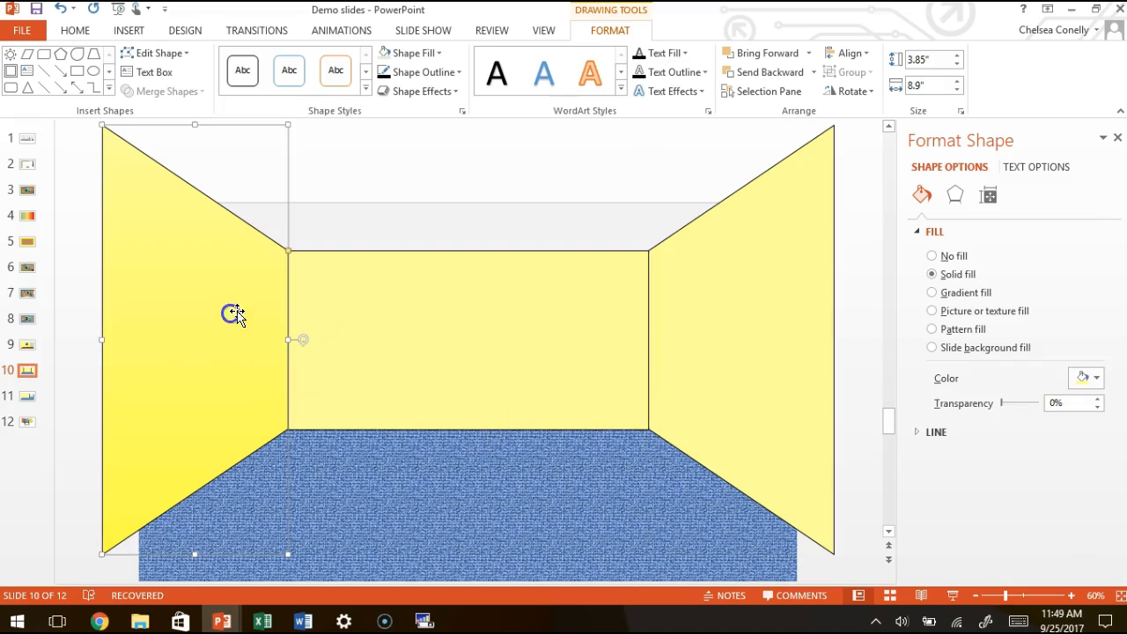
scroll(1027, 478, "down", 3)
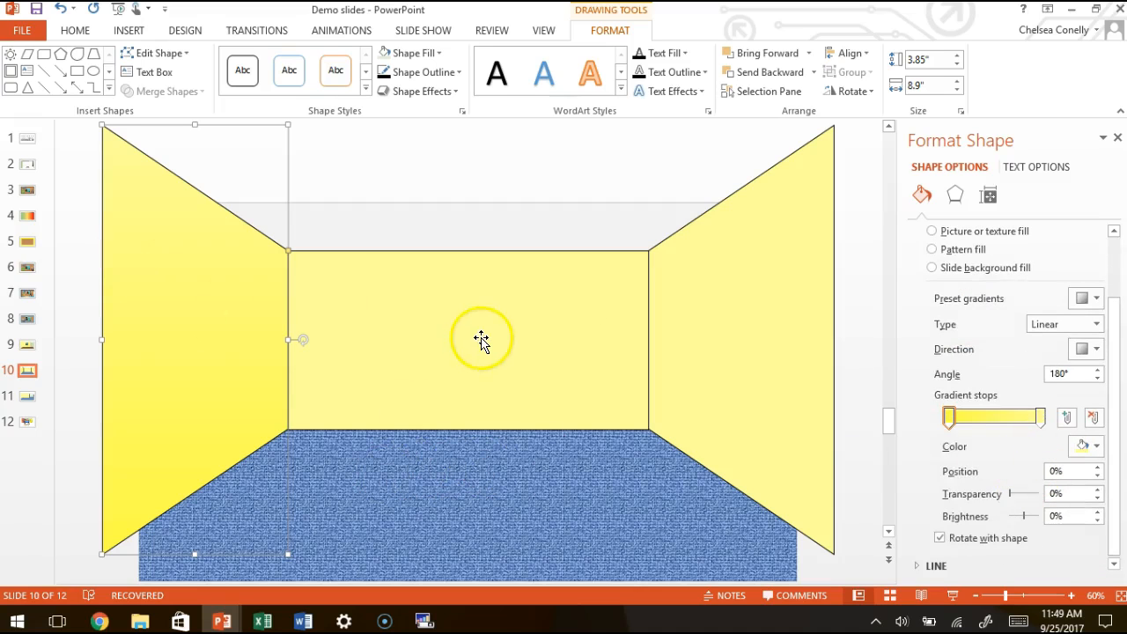
scroll(945, 343, "up", 2)
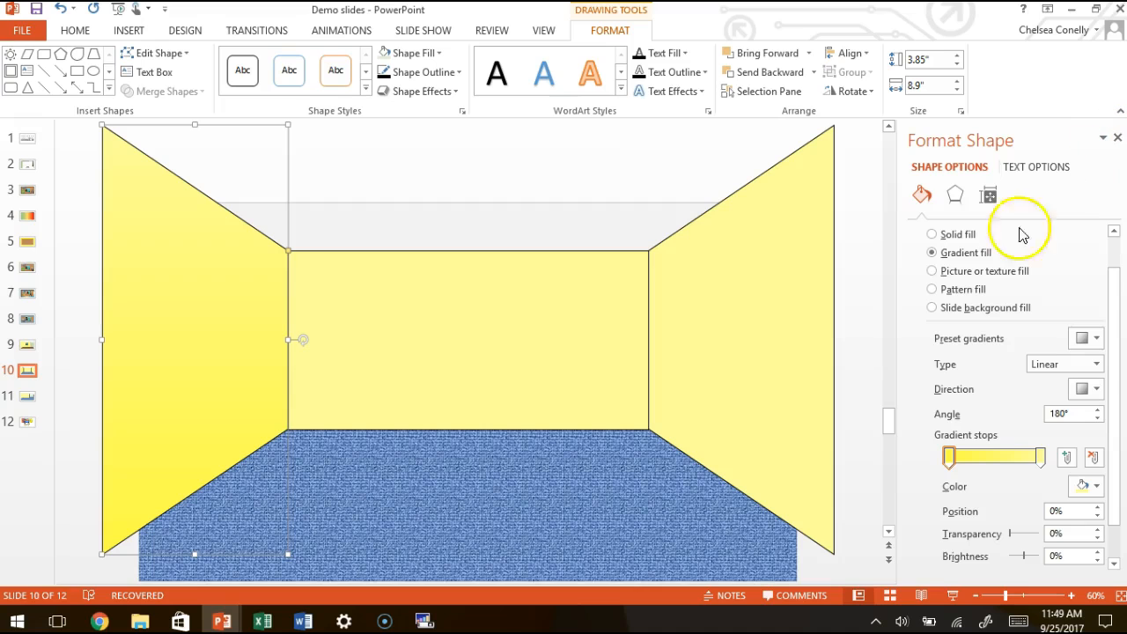
scroll(1003, 493, "down", 1)
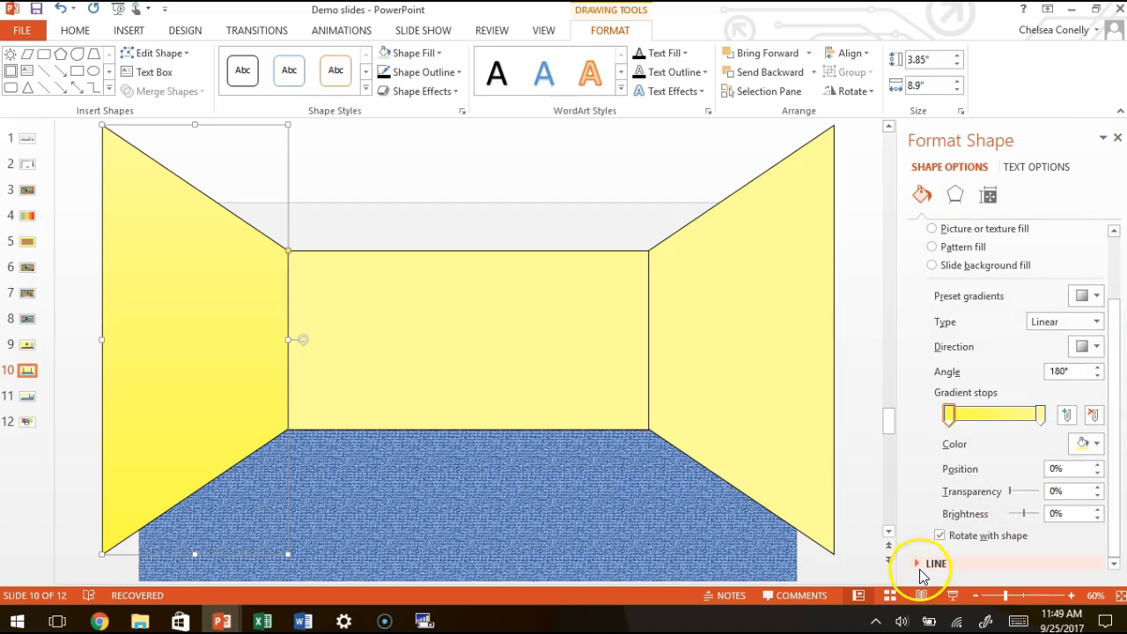
scroll(1010, 402, "up", 2)
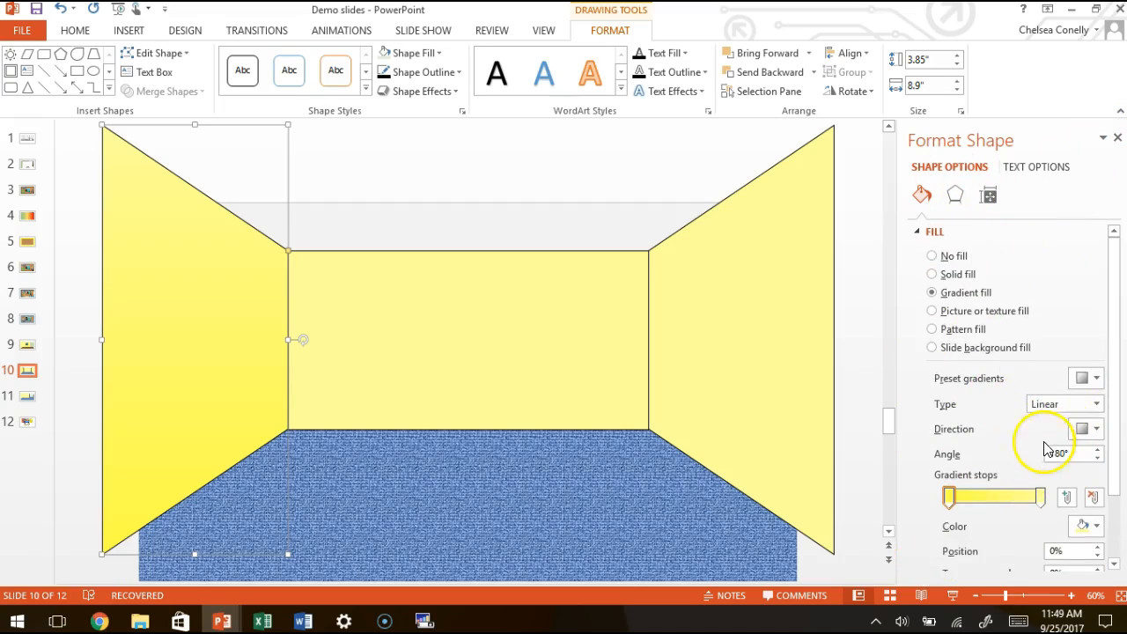
Step: Examine the left wall's outline settings, including line type, color, width and the available dash types
scroll(1012, 423, "down", 2)
left_click(920, 564)
scroll(988, 458, "down", 4)
scroll(968, 430, "up", 4)
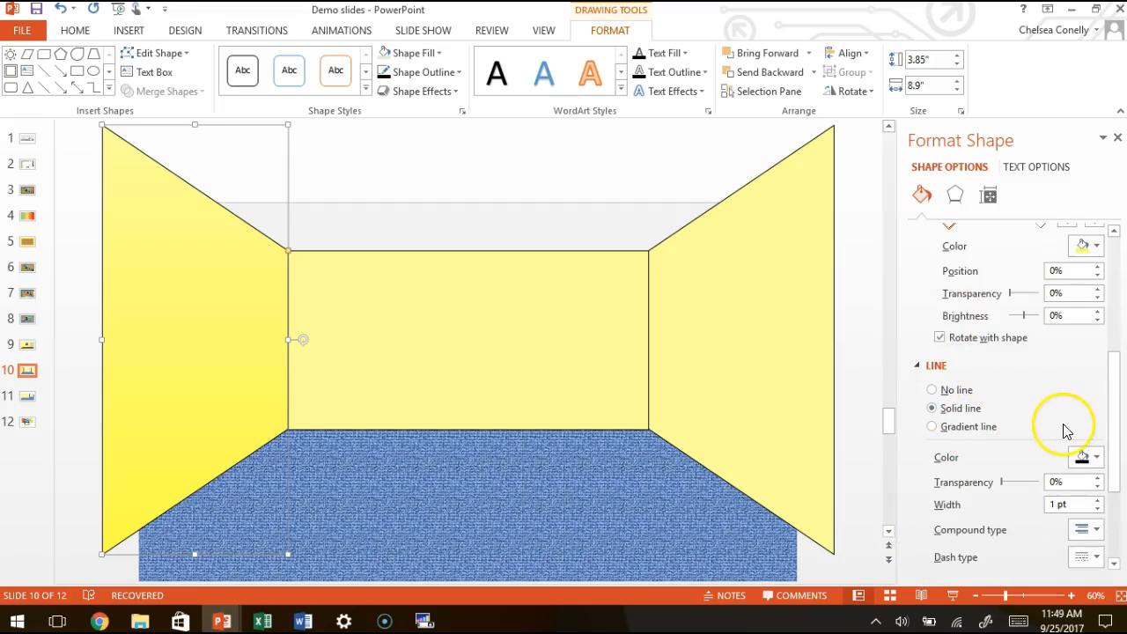
scroll(1047, 426, "down", 3)
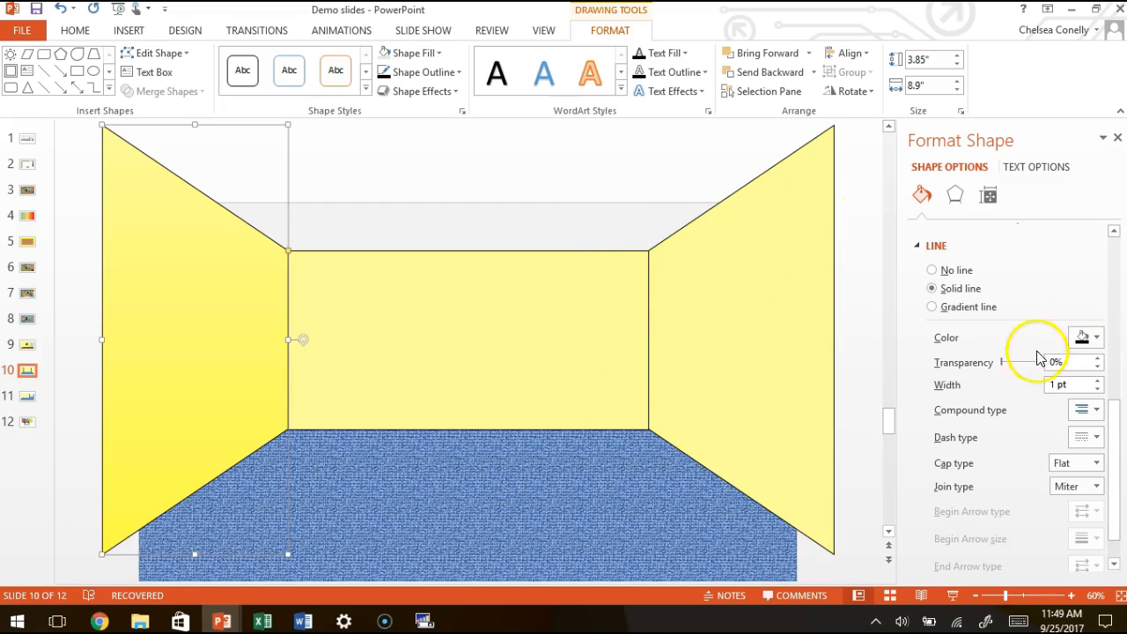
left_click(966, 278)
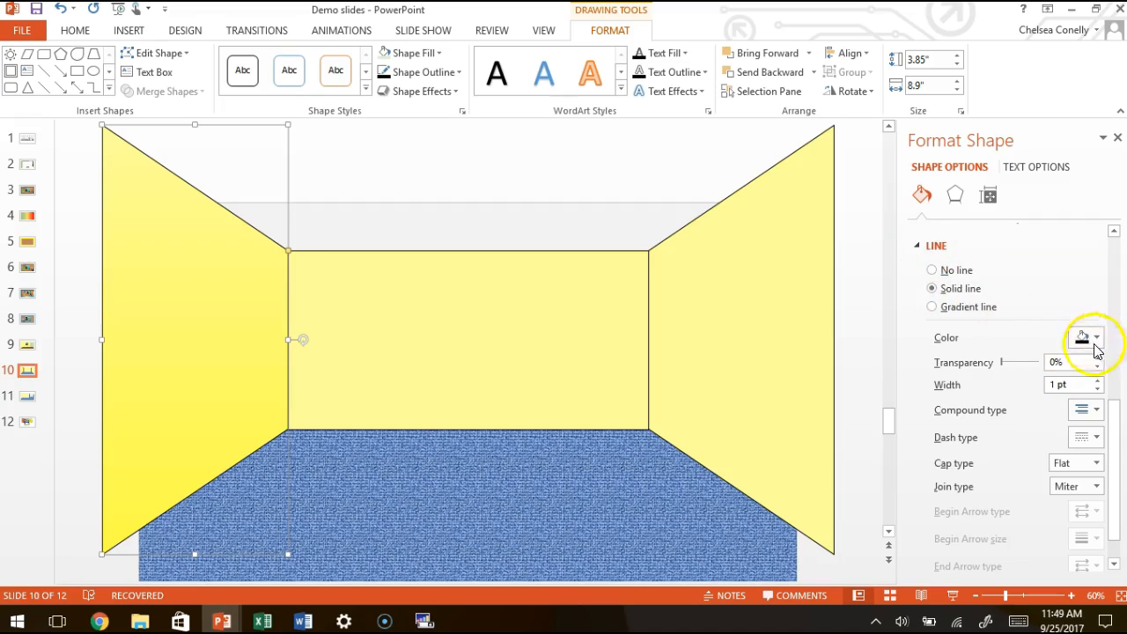
left_click(1086, 438)
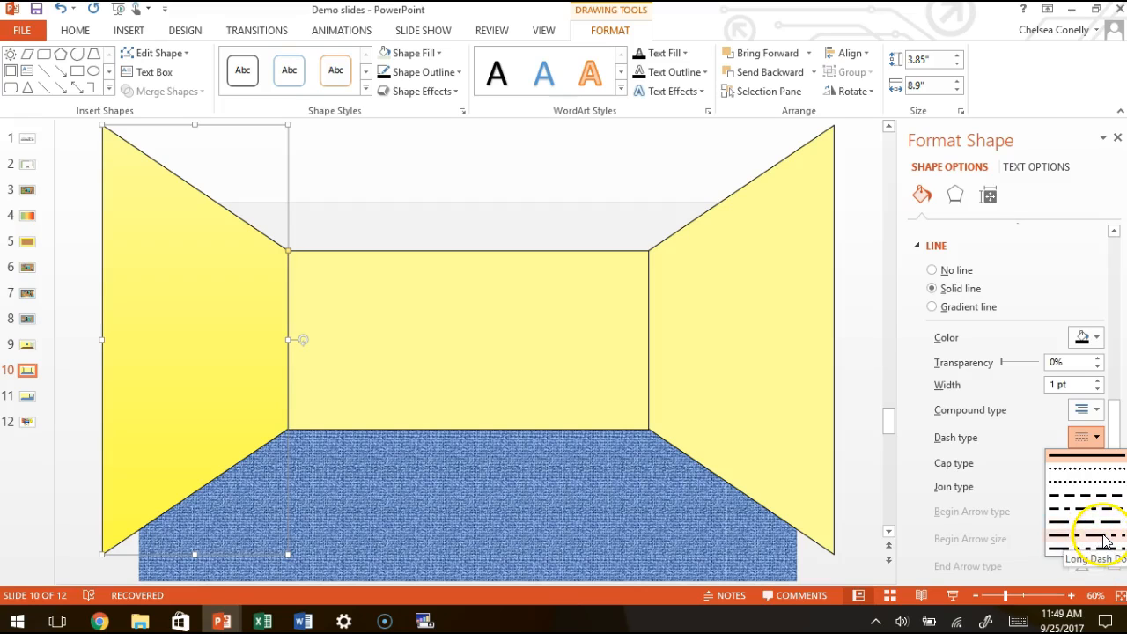
left_click(1091, 435)
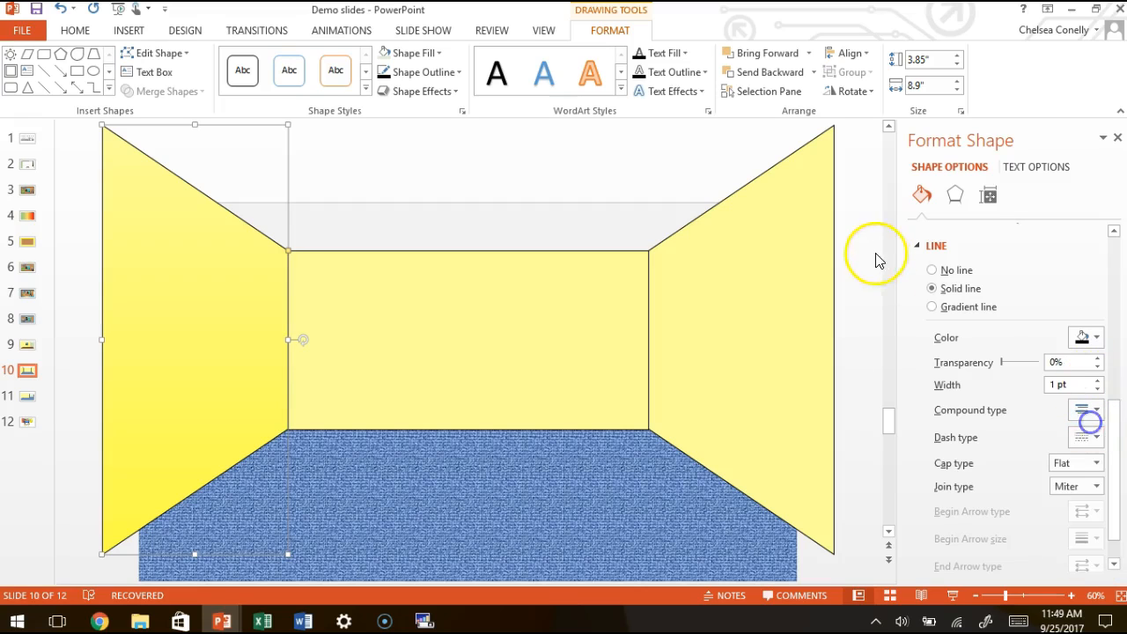
left_click(926, 247)
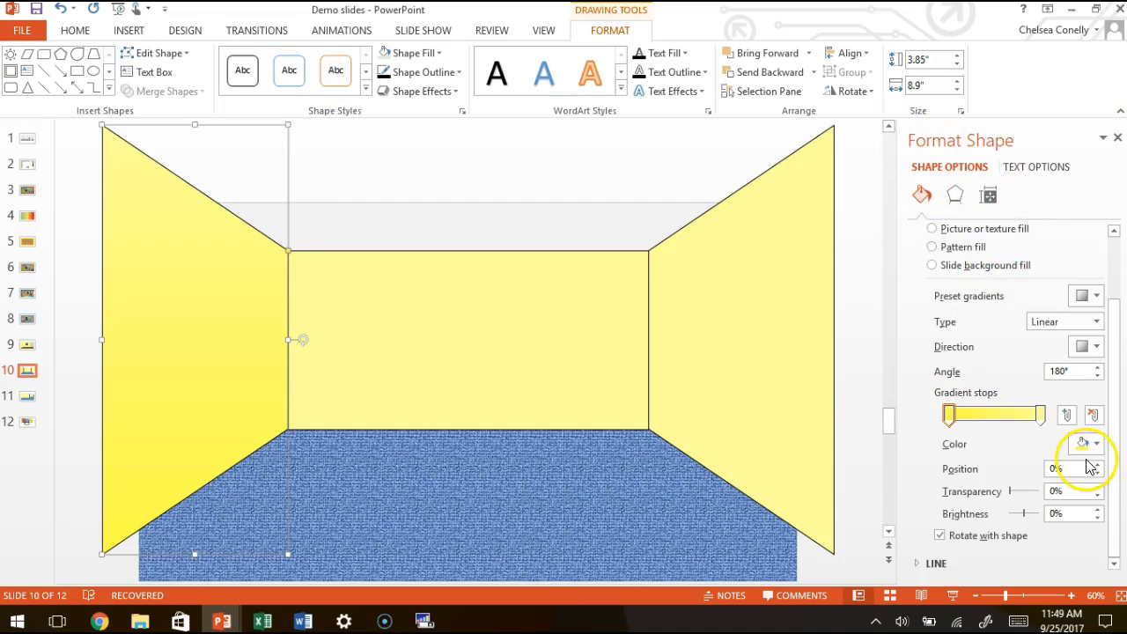
Step: Close the shape formatting settings and clear the selection from the room's walls
scroll(1021, 378, "up", 2)
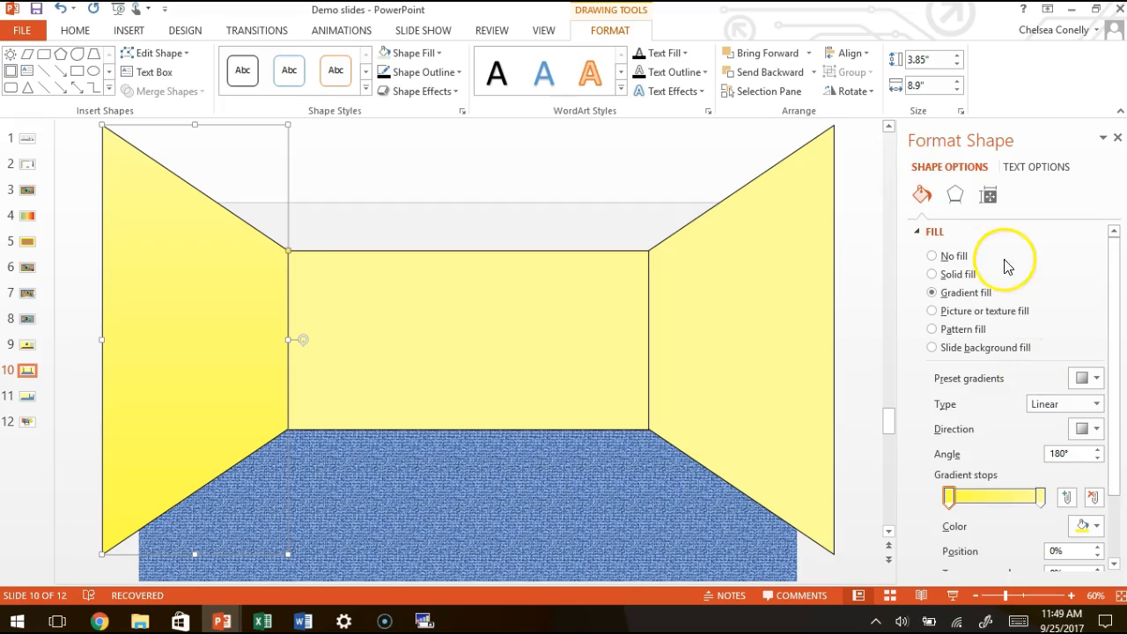
left_click(1116, 141)
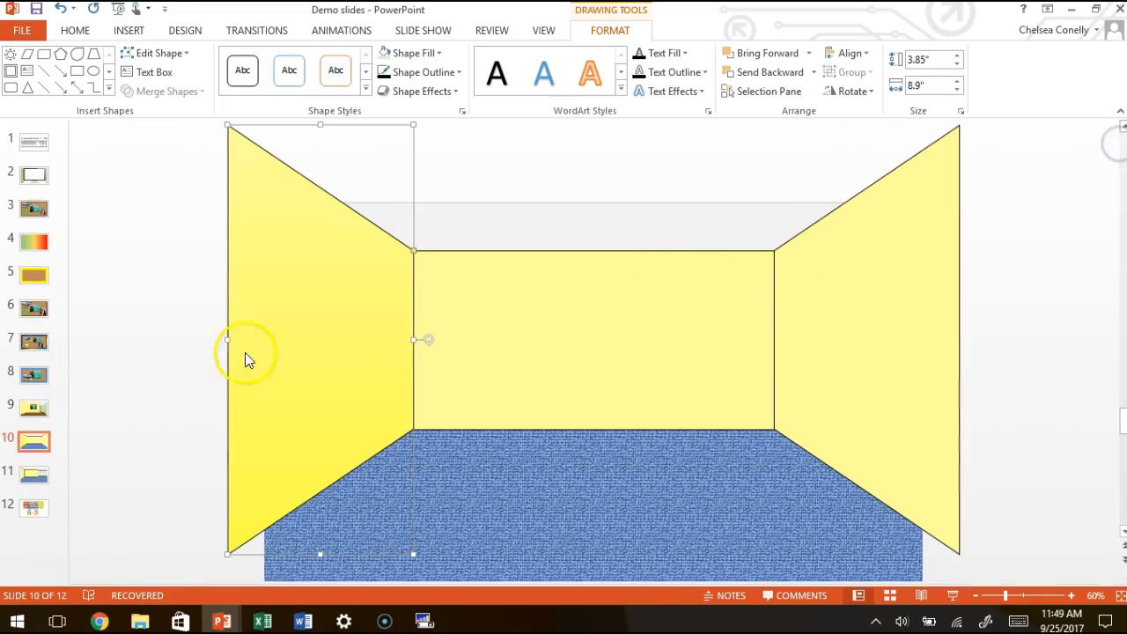
left_click(681, 359)
left_click(851, 354)
left_click(664, 357)
left_click(370, 390)
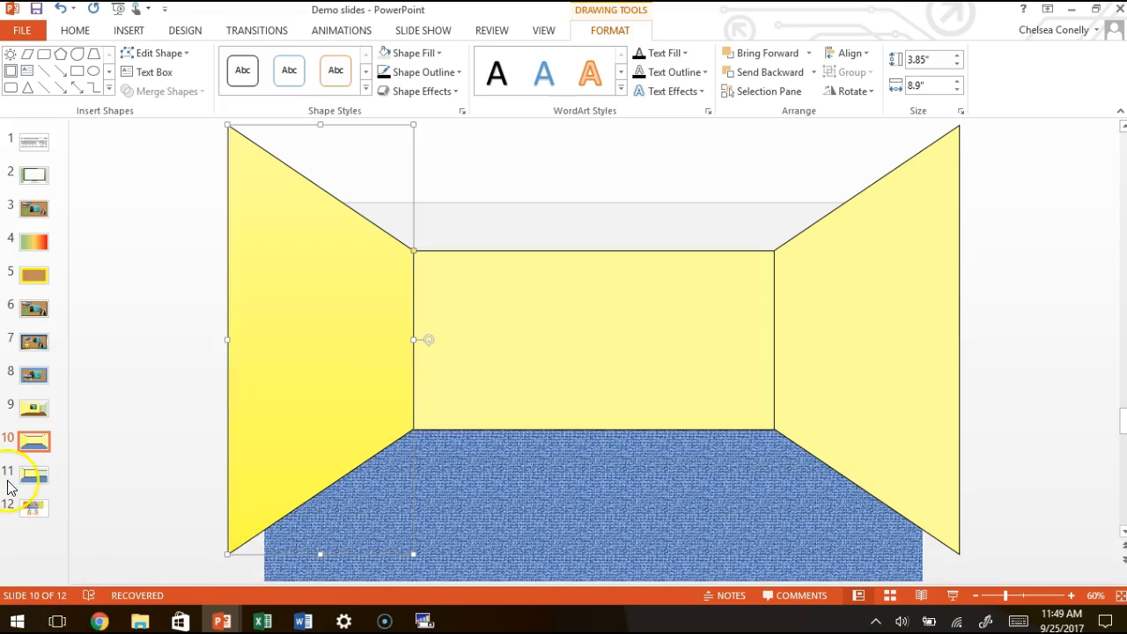
left_click(116, 410)
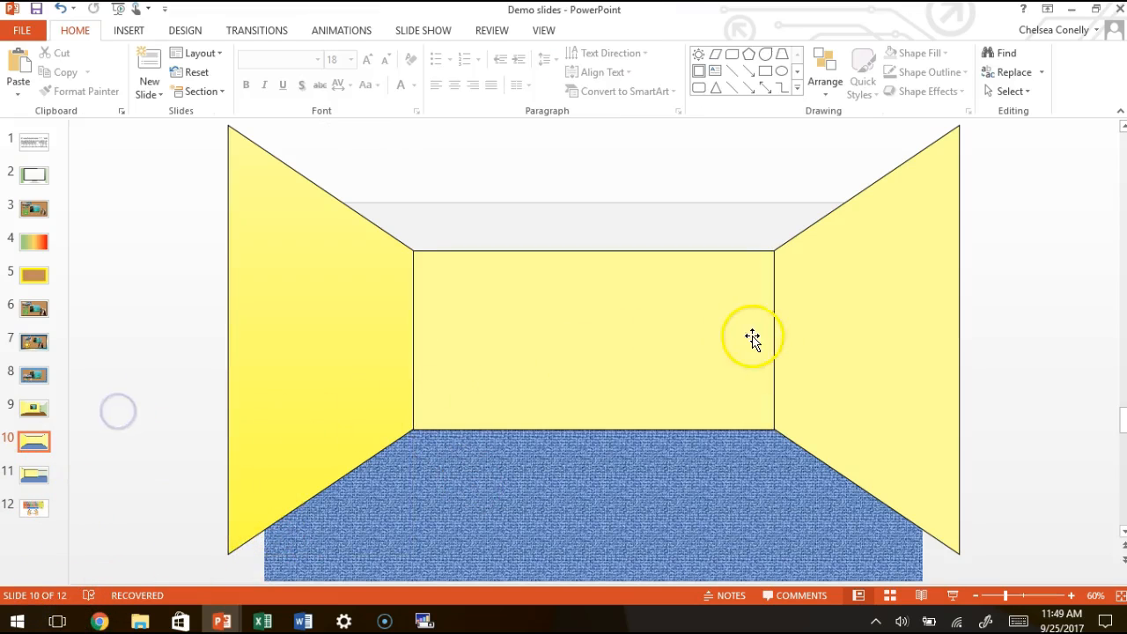